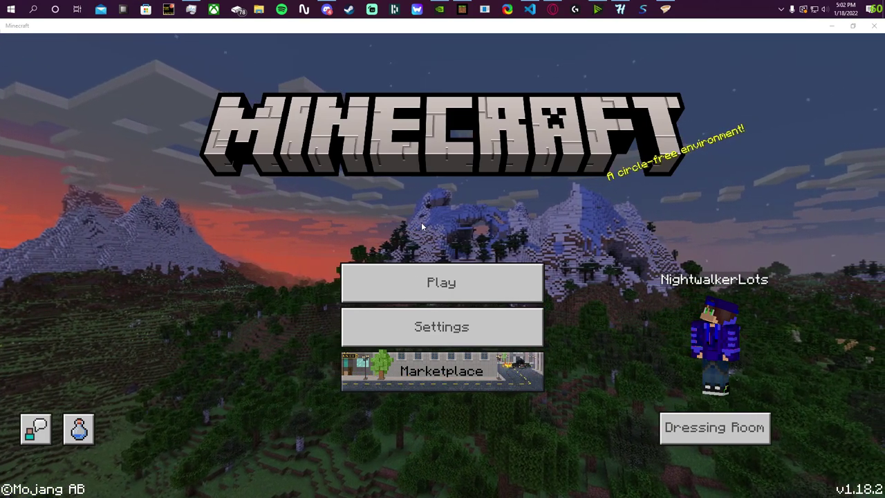
Use the Windows Run dialog to open the %appdata% folder.
key(super+r)
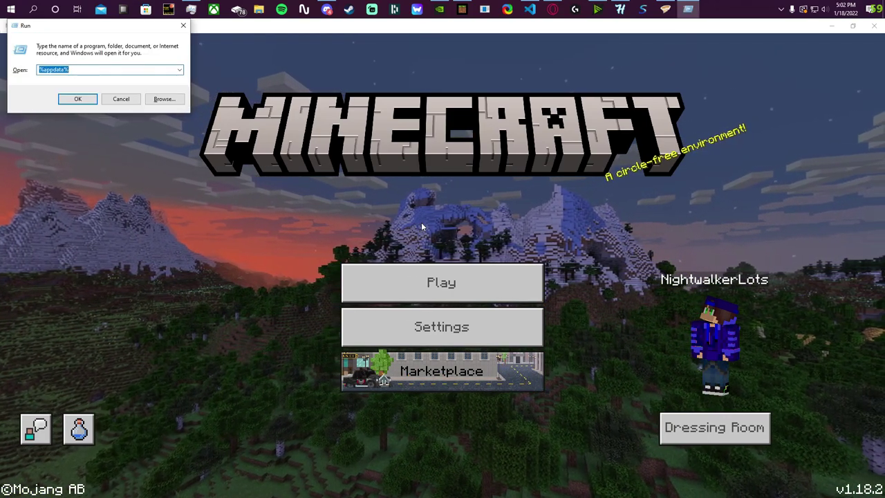
drag(58, 28, 372, 116)
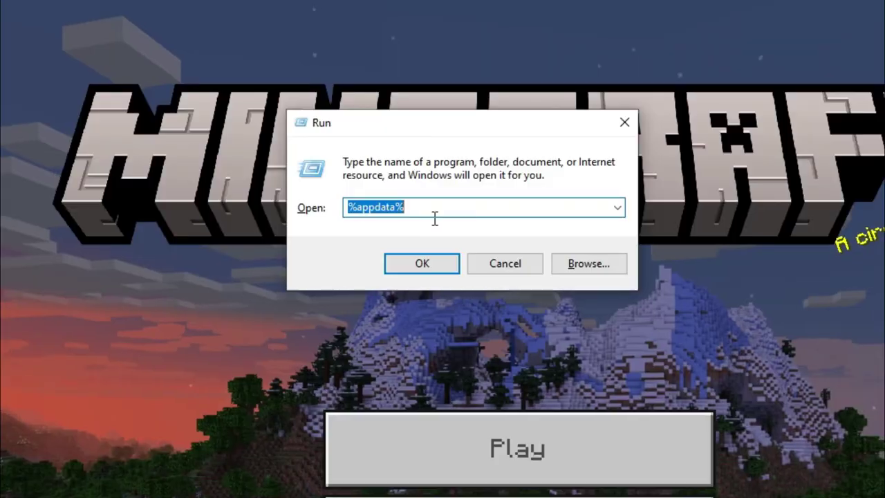
click(398, 162)
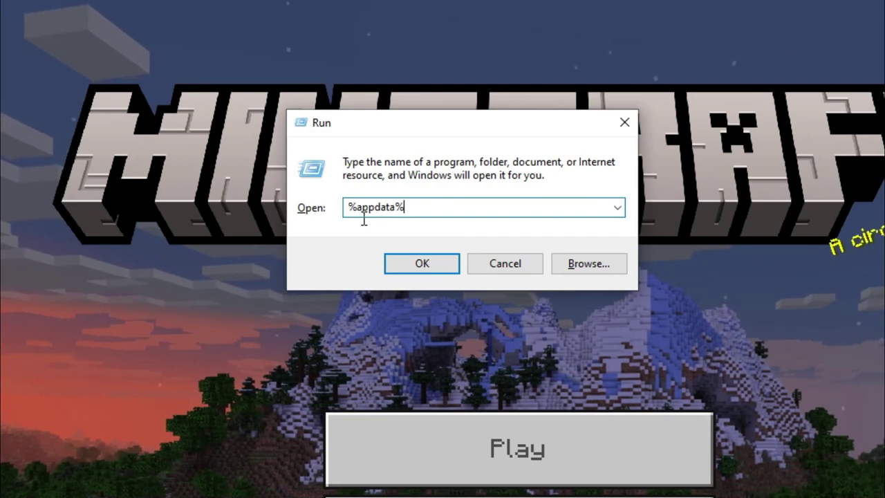
drag(345, 211, 415, 217)
click(411, 213)
click(420, 217)
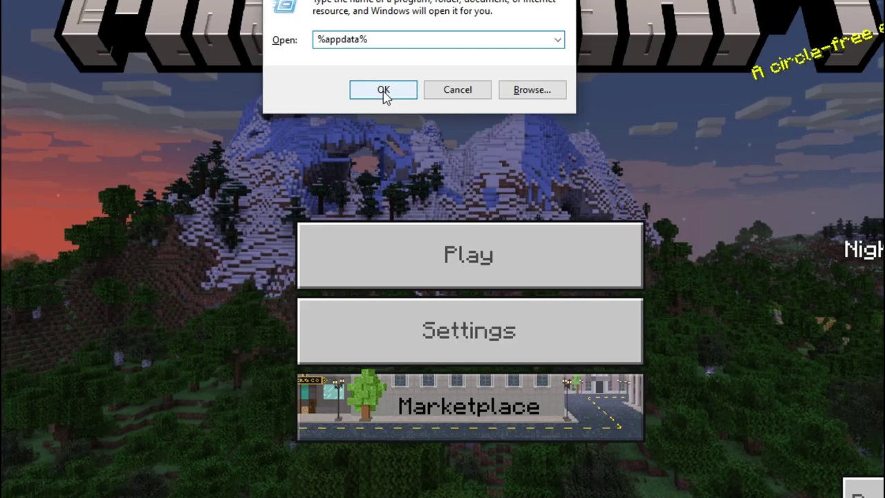
click(421, 264)
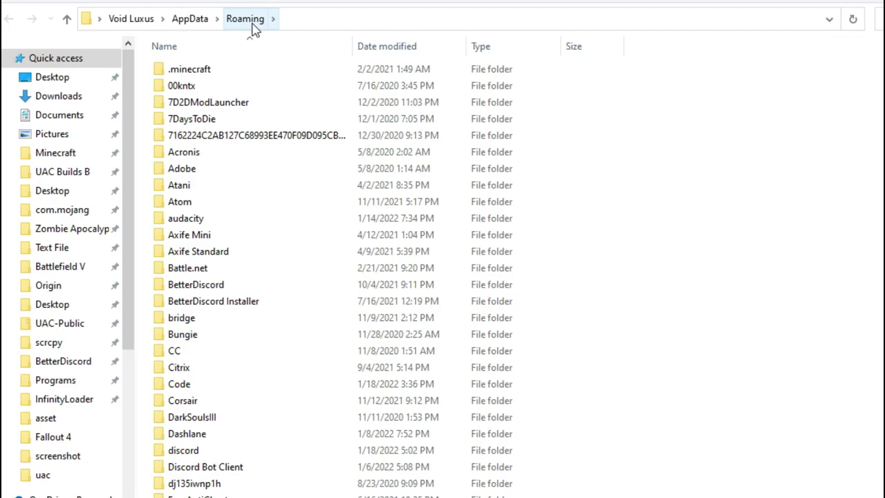
Go up to the AppData folder and open its Local\Packages subfolder.
click(203, 20)
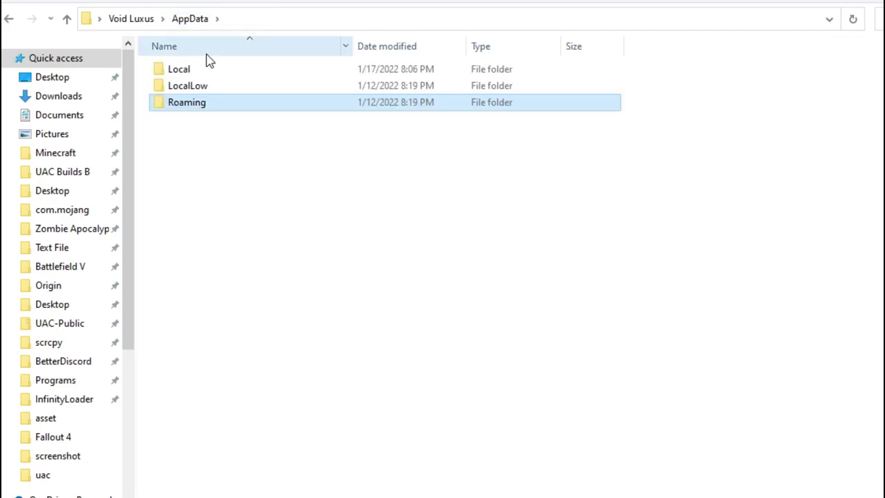
double_click(211, 73)
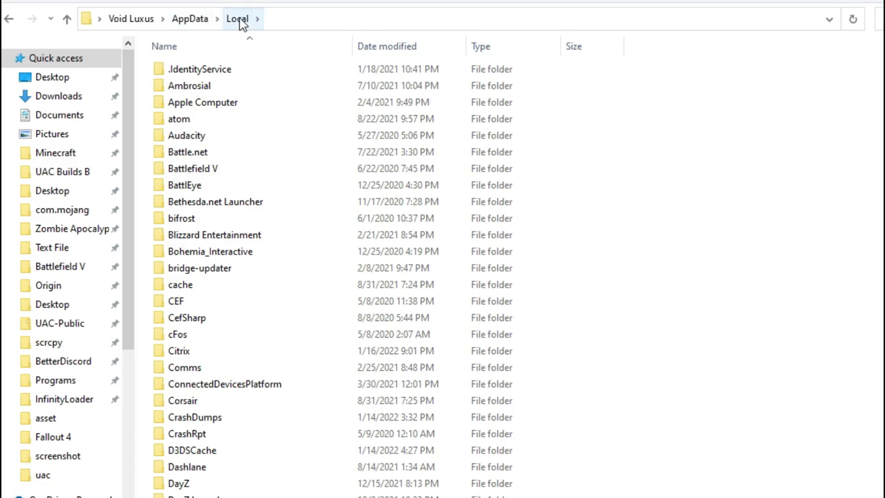
scroll(253, 297, down, 15)
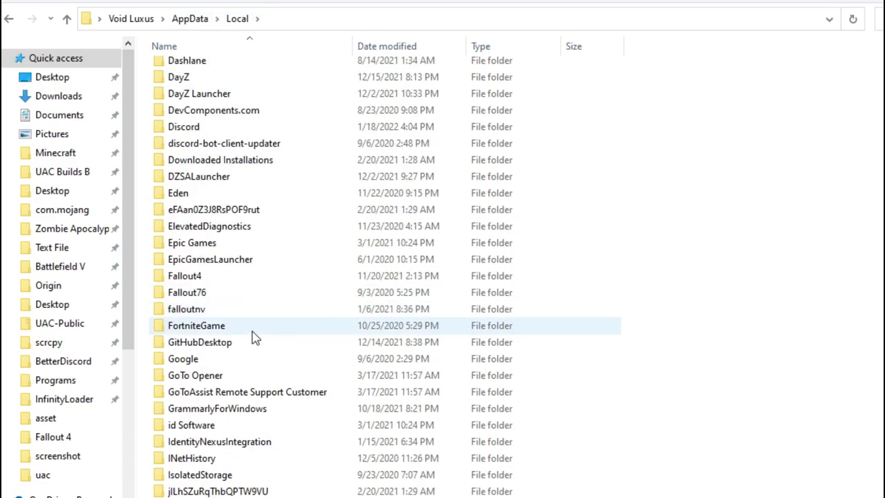
scroll(240, 375, down, 2)
double_click(188, 392)
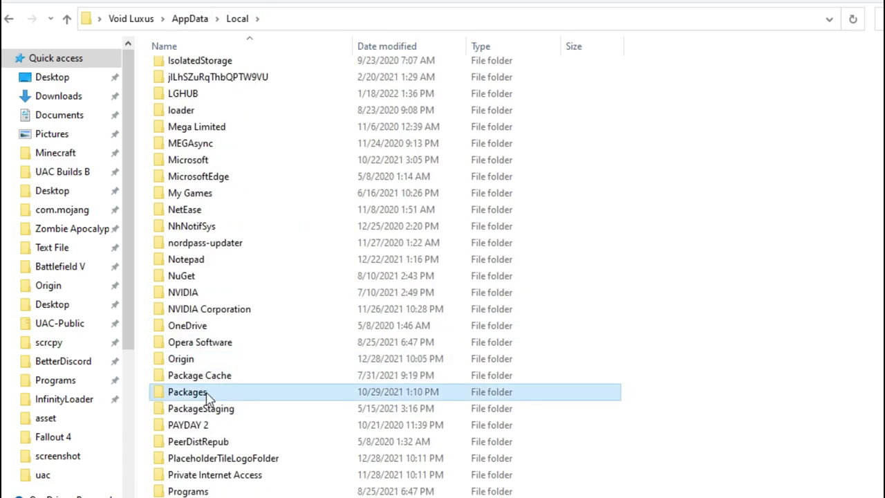
Find and open the Microsoft.MinecraftUWP_8wekyb3d8bbwe folder within Packages.
scroll(335, 239, down, 5)
scroll(331, 252, down, 2)
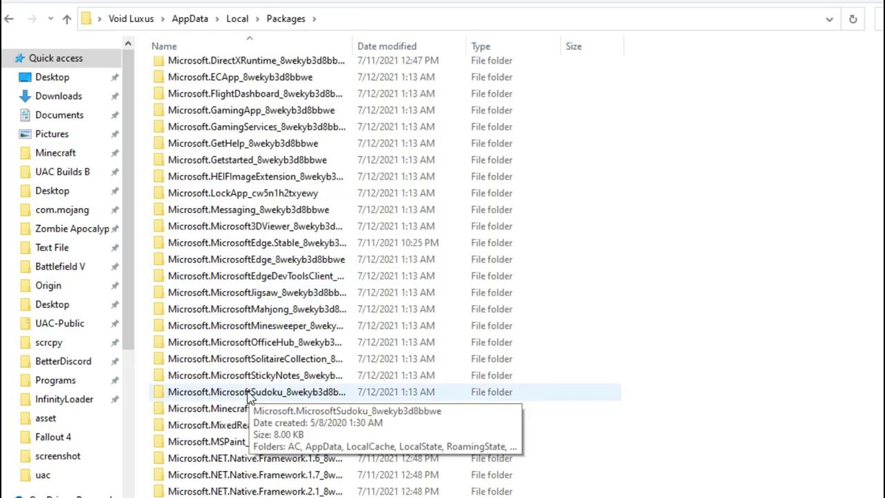
click(195, 413)
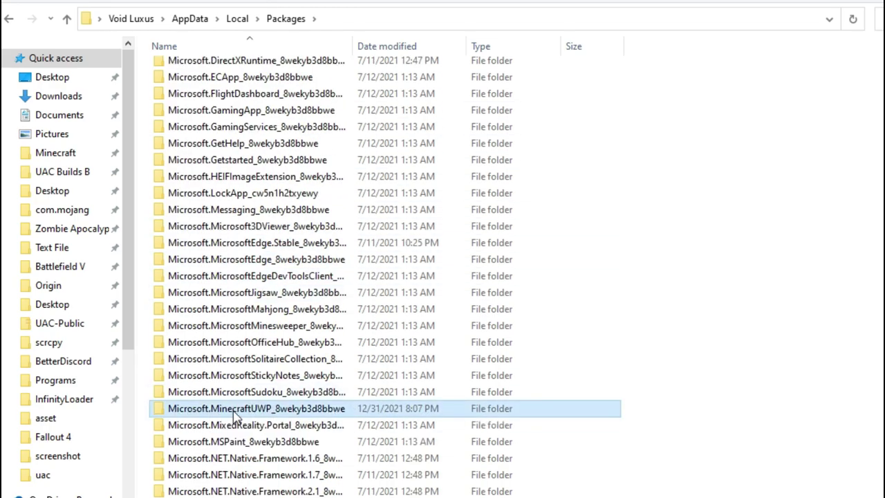
double_click(266, 413)
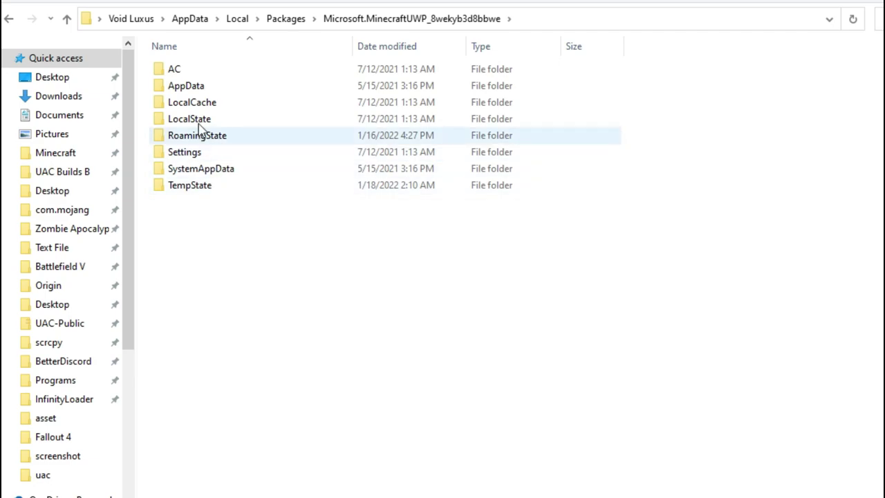
Go through LocalState and games to the com.mojang folder and open it.
click(200, 123)
double_click(200, 123)
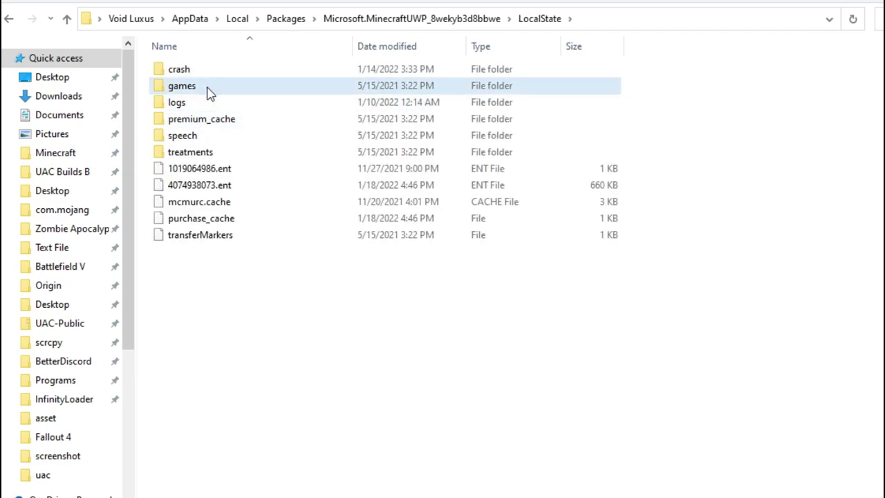
double_click(207, 92)
click(203, 78)
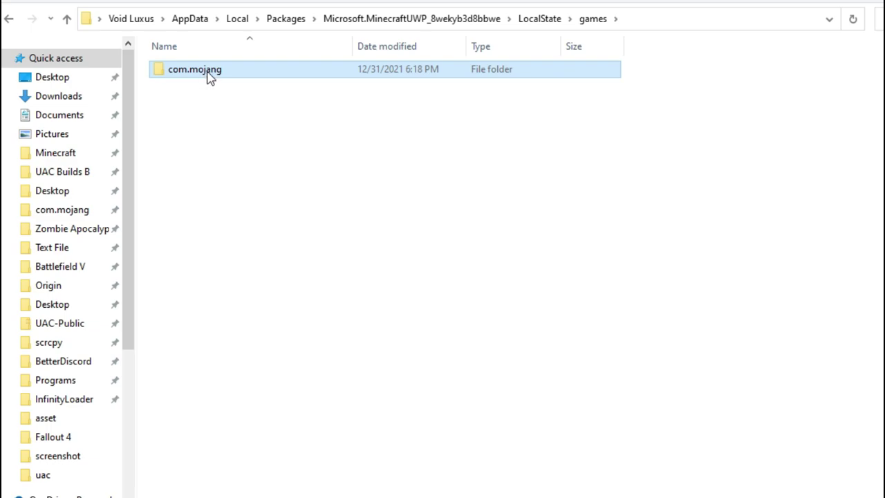
right_click(210, 77)
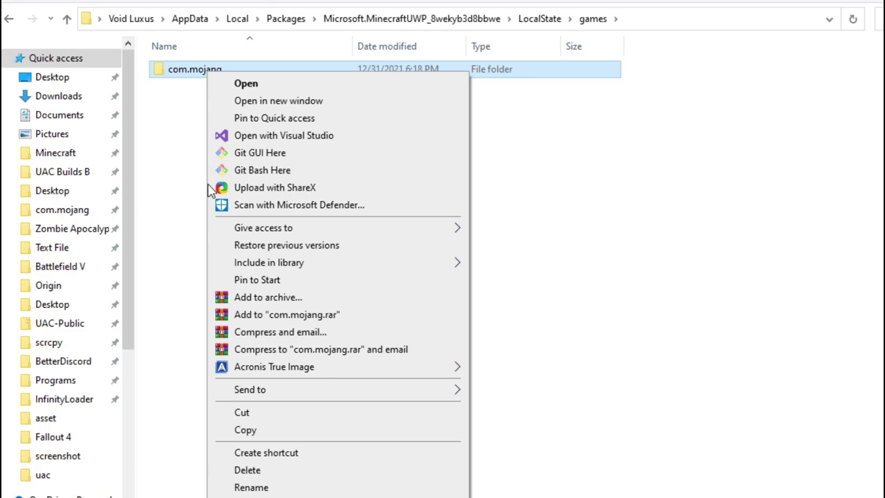
click(175, 184)
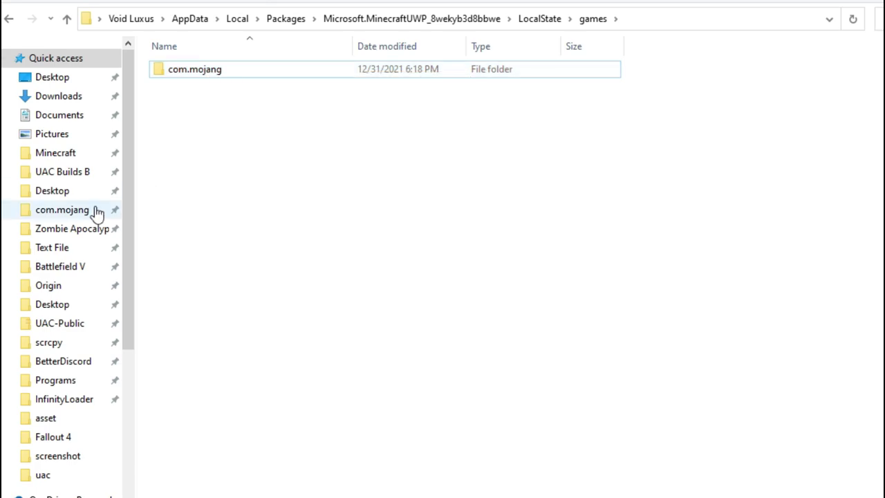
click(50, 214)
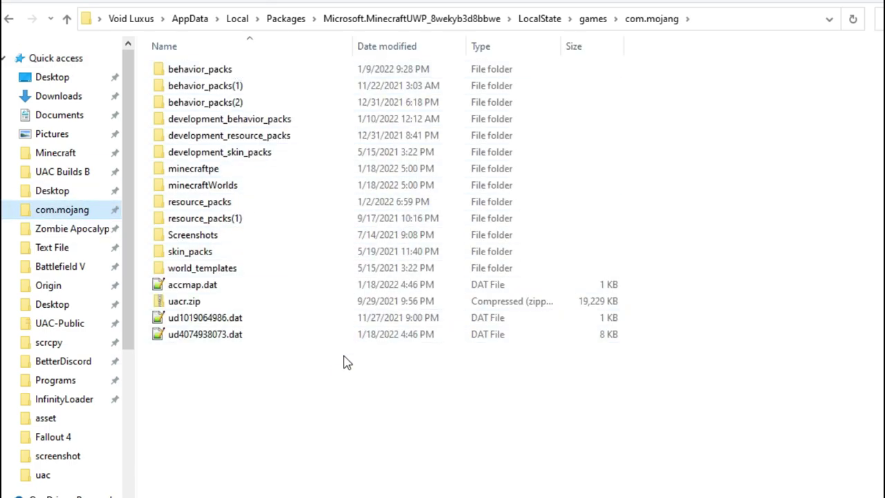
Examine the pack folders in com.mojang, including the contents of minecraftWorlds, and return to com.mojang.
drag(284, 363, 174, 66)
click(318, 415)
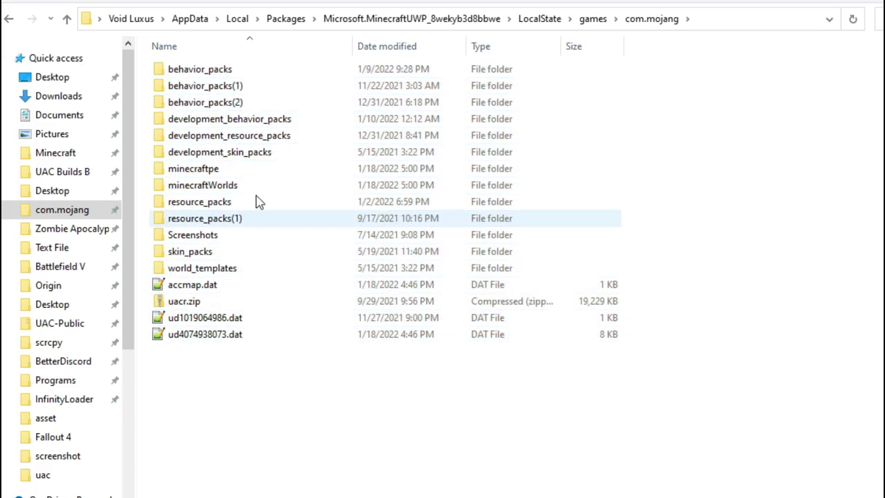
click(266, 120)
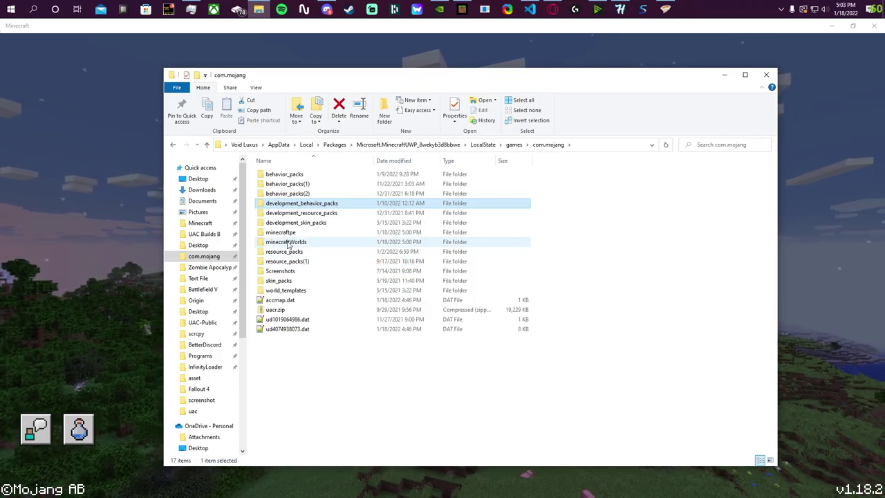
double_click(289, 243)
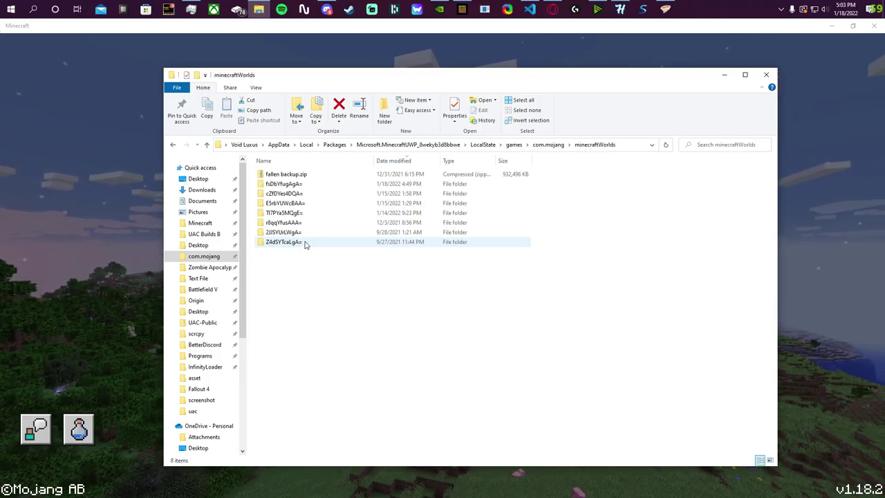
click(549, 145)
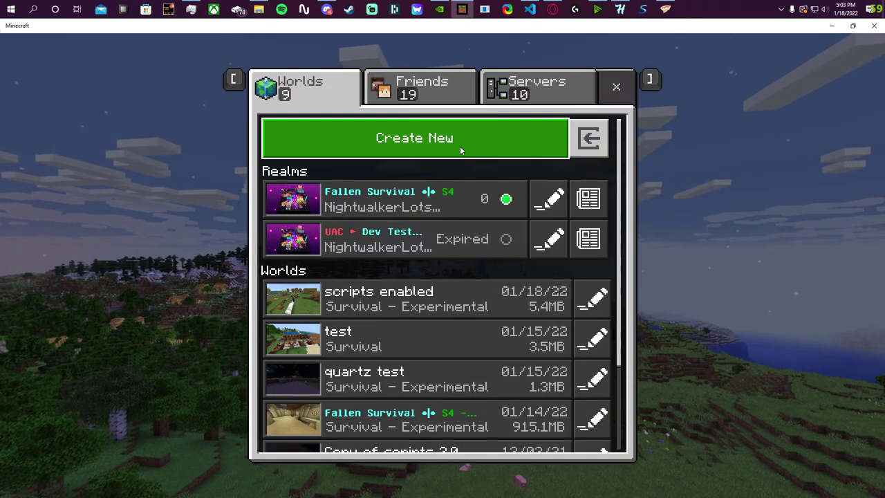
Switch to Minecraft, start creating a new world and turn on Vanilla Experiments, accepting experimental gameplay.
click(461, 148)
click(487, 104)
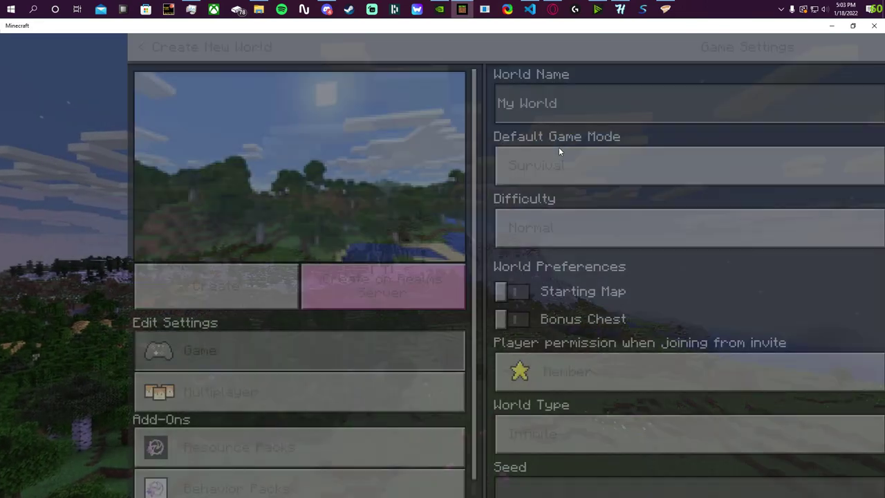
scroll(879, 86, down, 10)
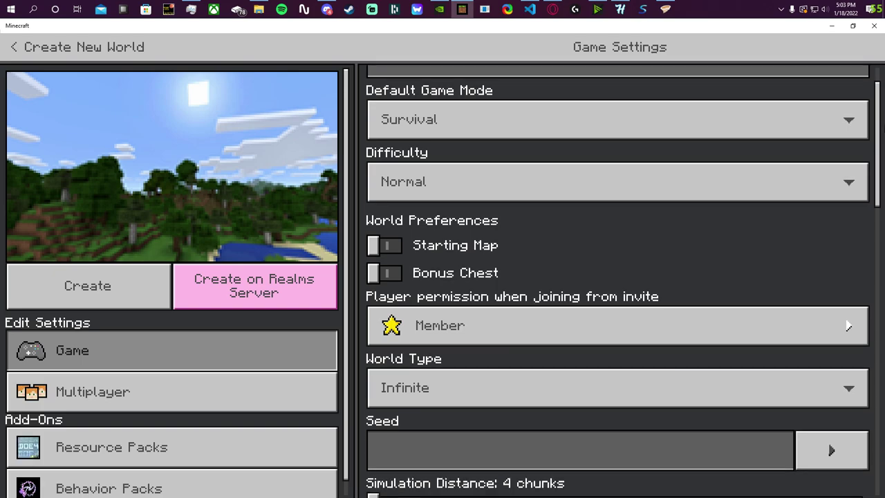
click(383, 146)
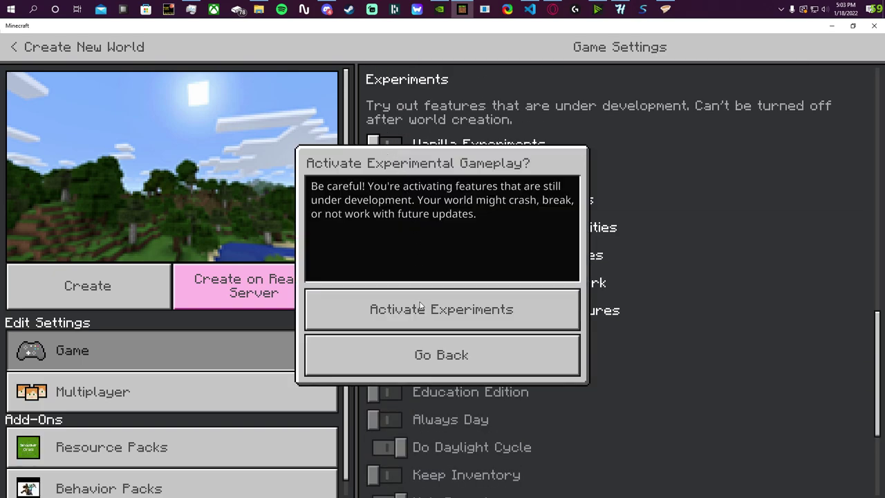
click(420, 309)
Enable all remaining experiments for the world, from Holiday Creator Features to Experimental Molang Features, and activate cheats.
click(387, 172)
click(387, 199)
click(387, 226)
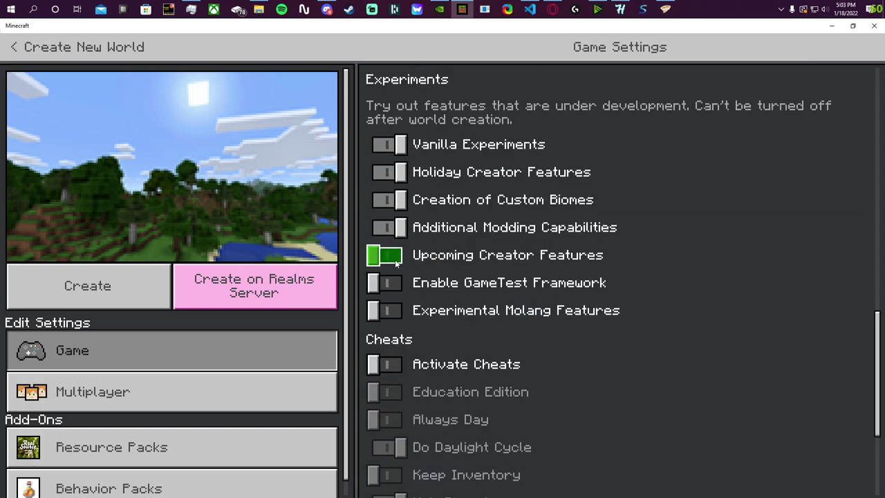
click(387, 282)
click(385, 365)
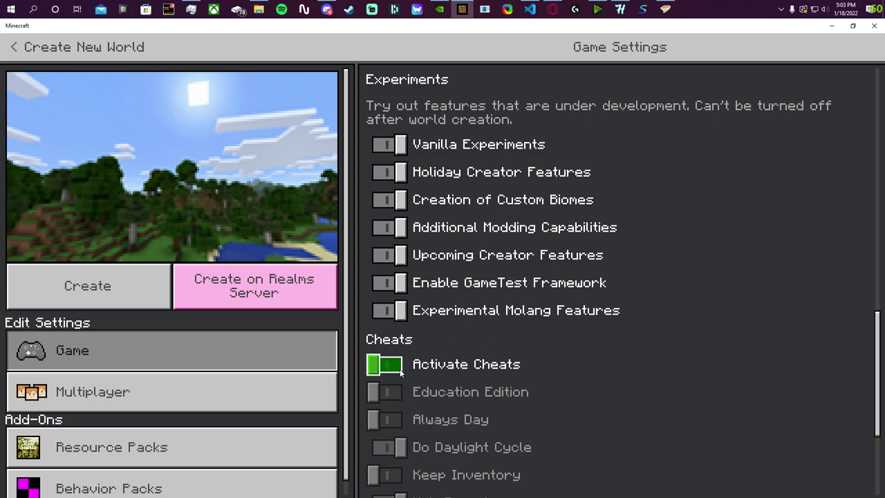
click(594, 319)
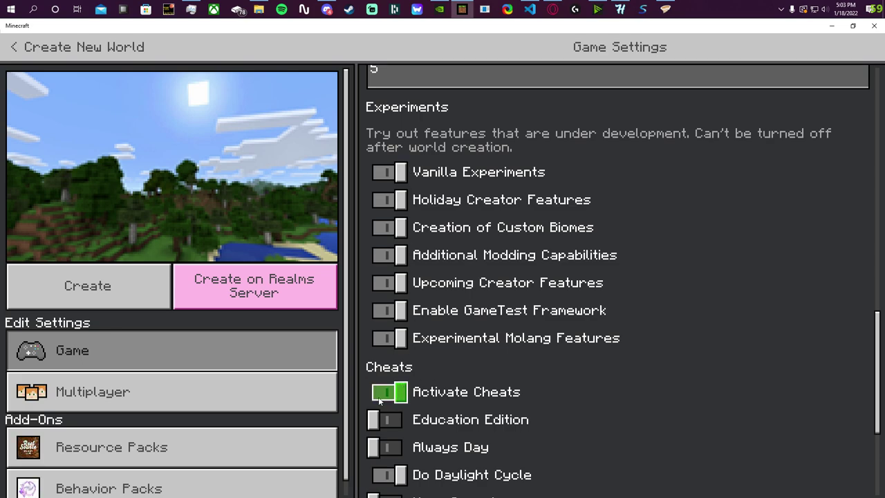
Add the Unity Anticheat DEV [2.4] behavior pack to the new world.
click(184, 476)
click(599, 113)
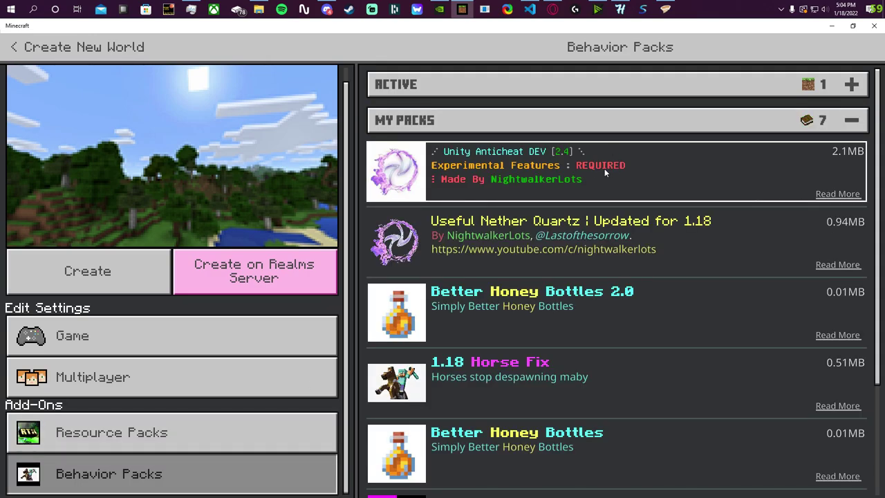
click(652, 170)
Name the new world "yeet" and review its game settings.
click(144, 317)
click(435, 146)
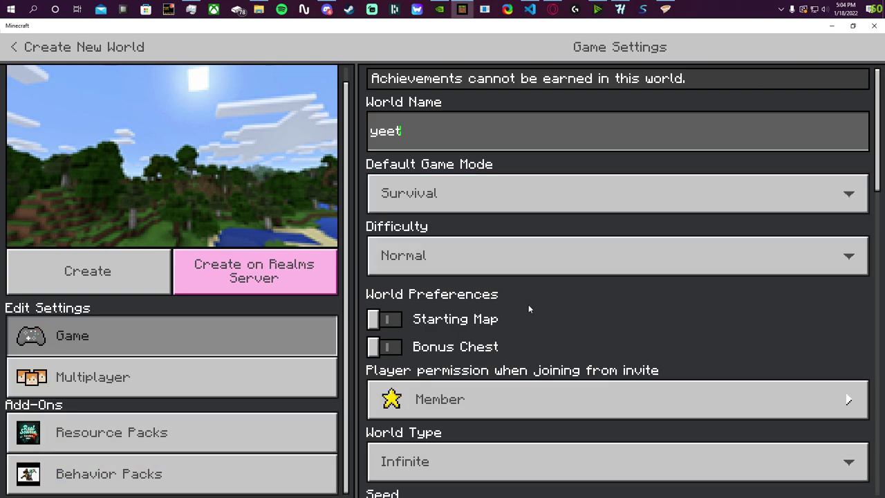
drag(880, 133, 882, 401)
Check the world's active behavior packs for Unity Anticheat DEV and create the world.
click(108, 474)
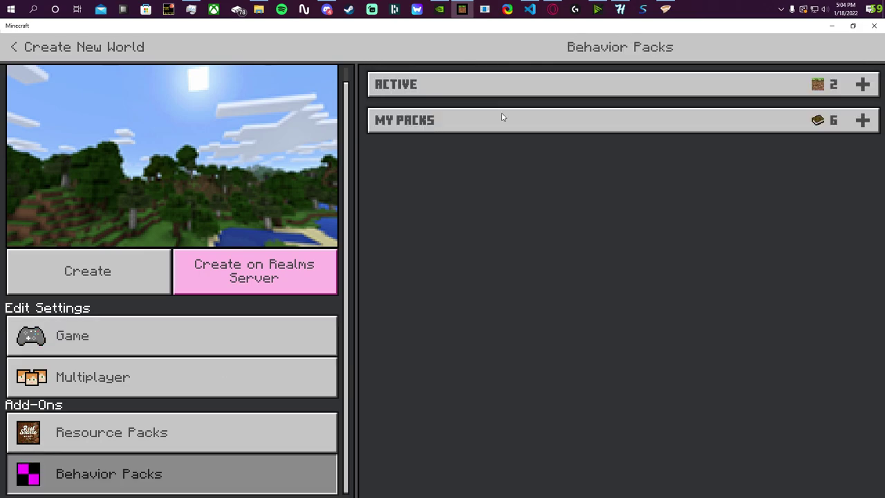
click(519, 80)
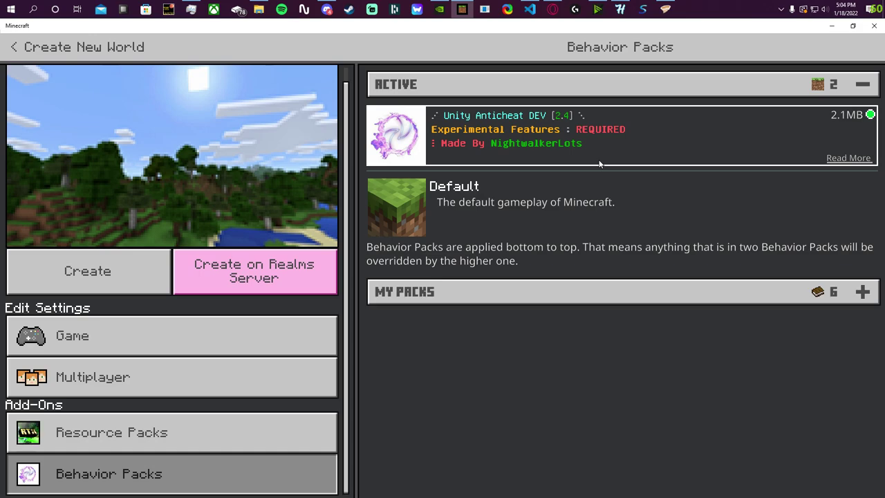
click(115, 260)
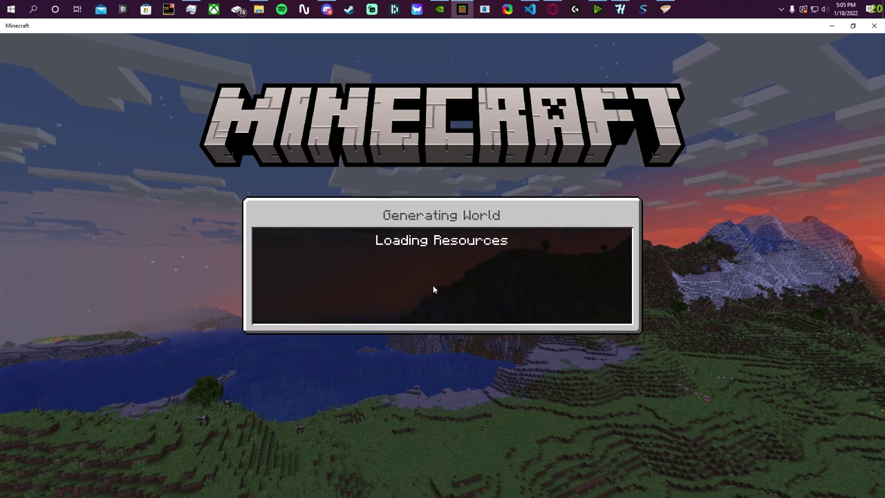
Walk forward in the new world and open the chat to view the Unity Anti-Cheat messages.
key(w)
key(w)
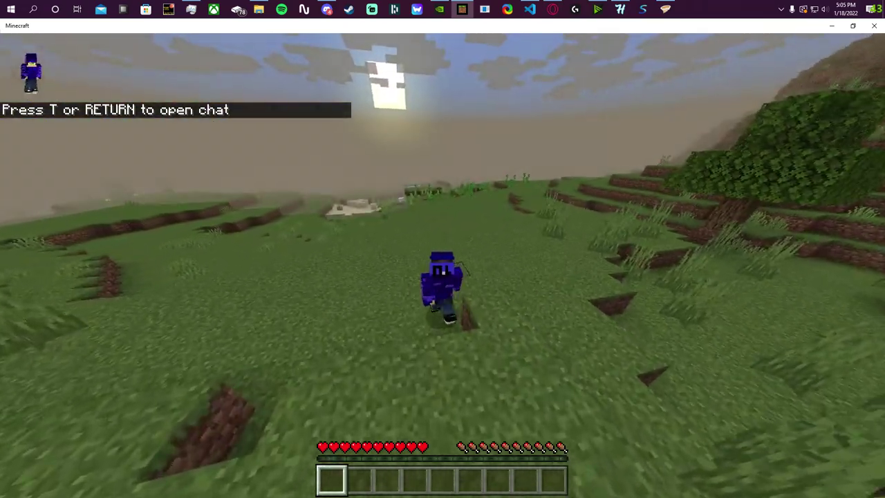
key(w)
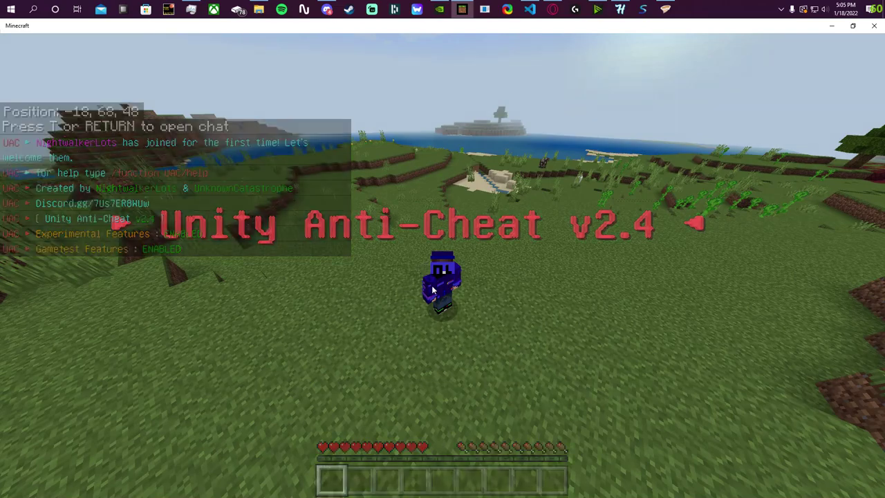
key(t)
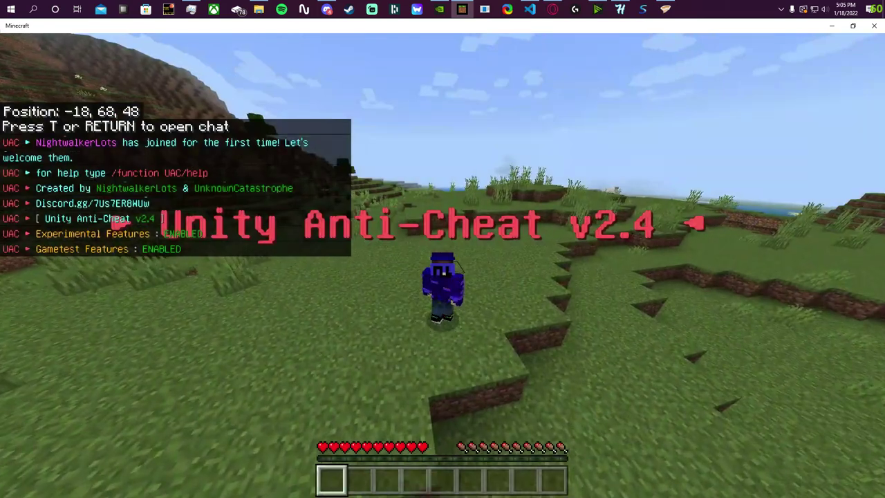
Walk forward in the yeet world, then save it and quit to the main menu.
key(w)
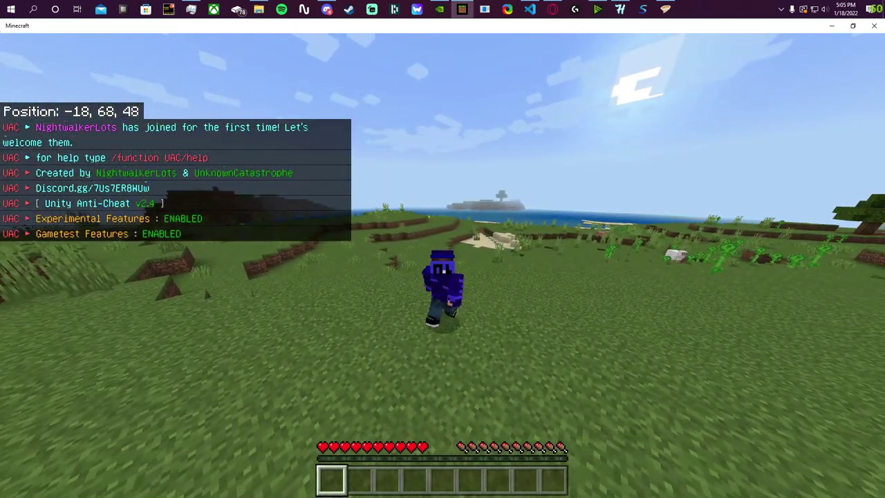
key(Escape)
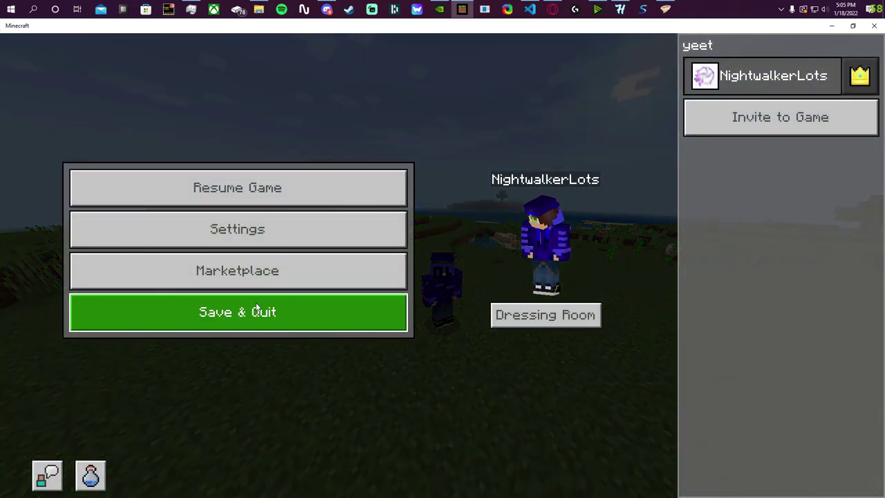
click(256, 307)
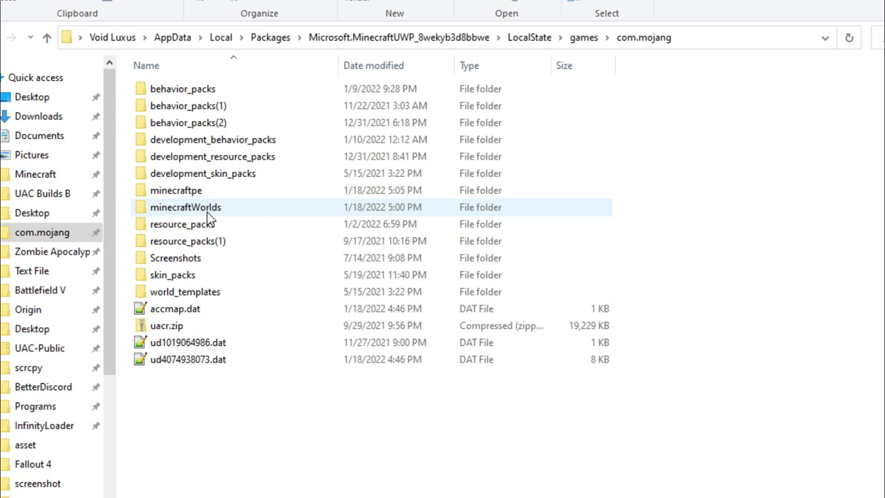
In File Explorer, open the most recently modified world folder in minecraftWorlds and check the world's name in levelname.txt.
double_click(207, 215)
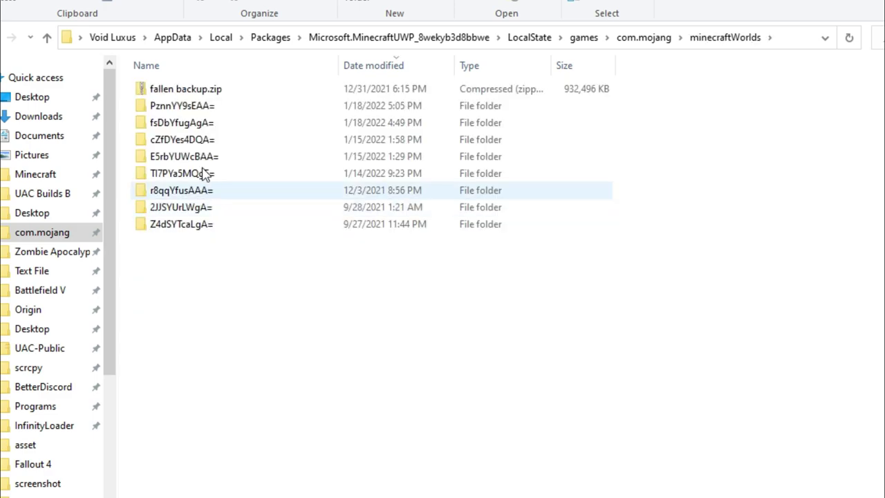
click(380, 69)
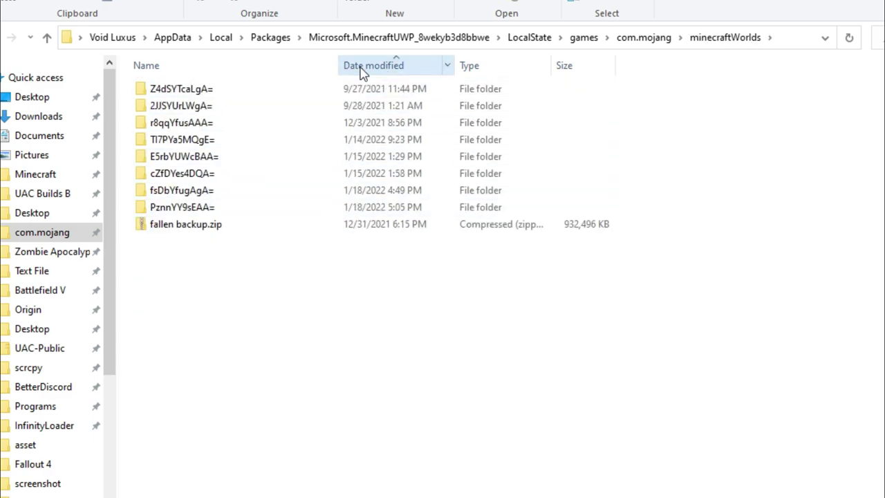
click(366, 73)
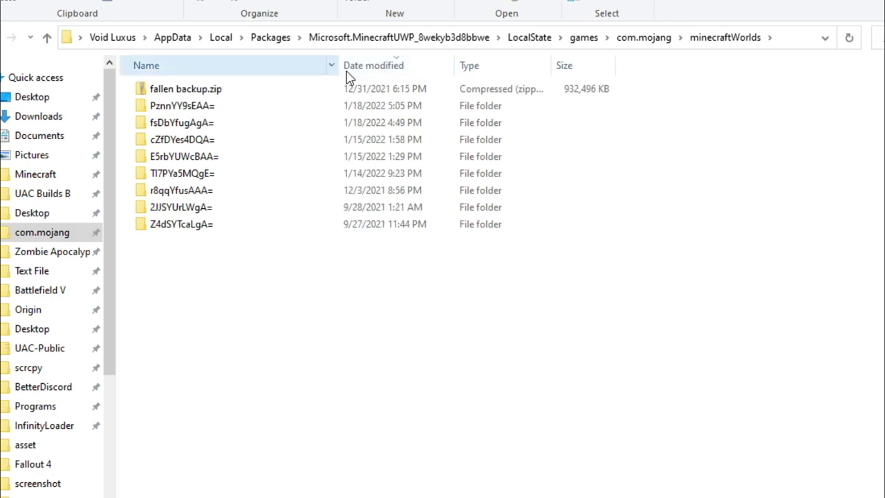
double_click(201, 109)
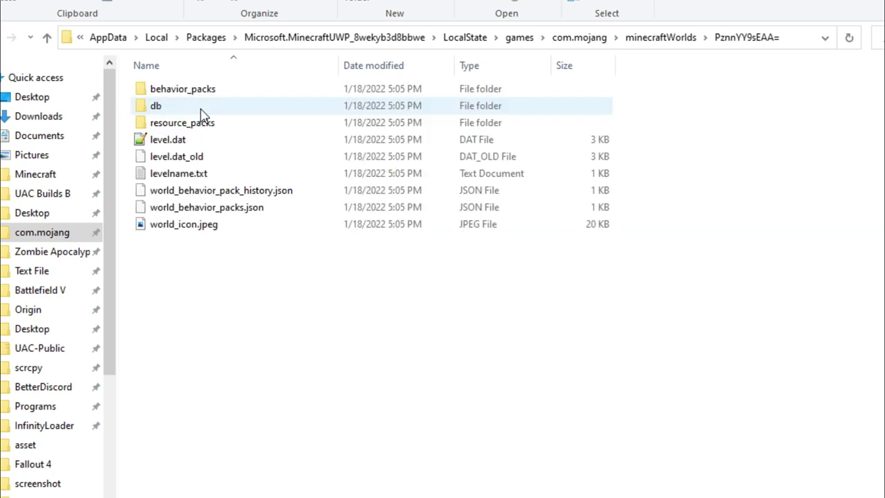
double_click(194, 176)
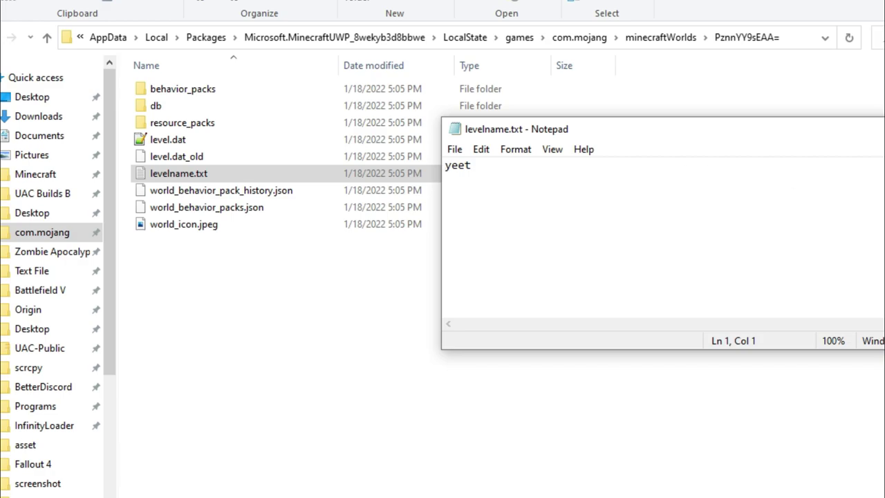
key(alt+F4)
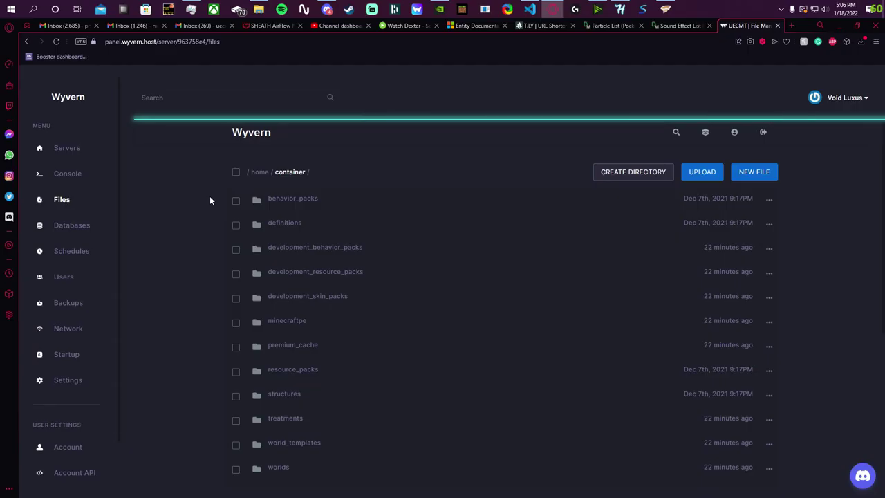
In the Wyvern web panel, select all files and folders in the server's container directory and delete them permanently.
click(236, 175)
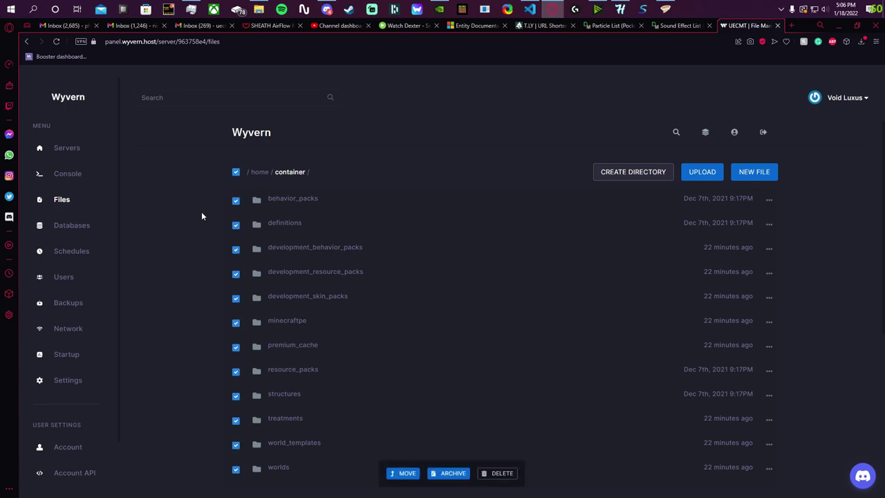
scroll(198, 216, down, 2)
scroll(195, 222, down, 2)
click(504, 476)
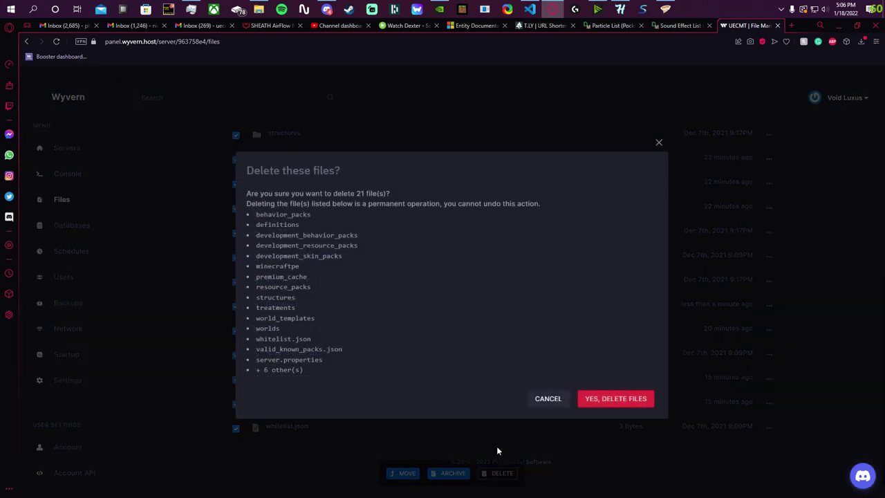
click(616, 399)
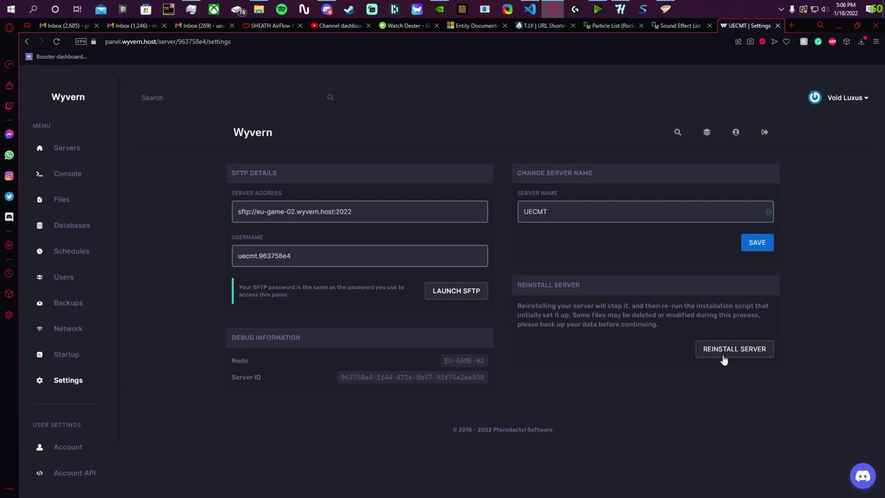
Reinstall the UECMT server and check its regenerated files and console.
click(741, 349)
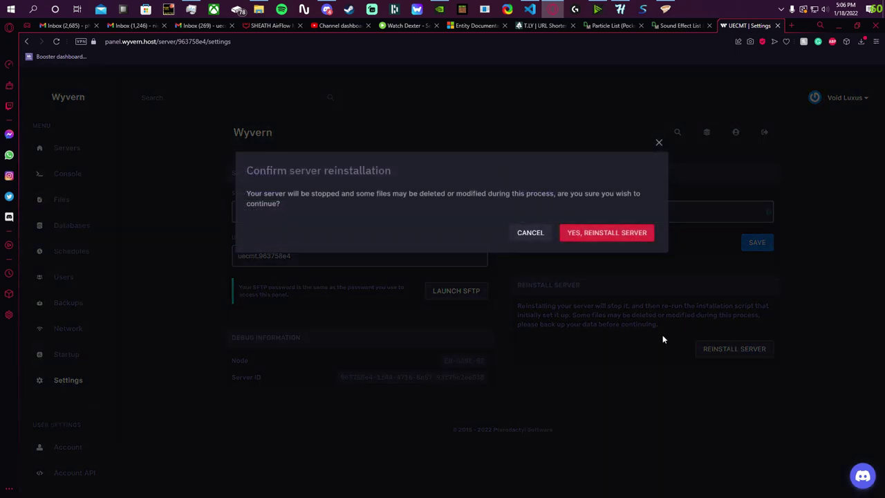
click(589, 235)
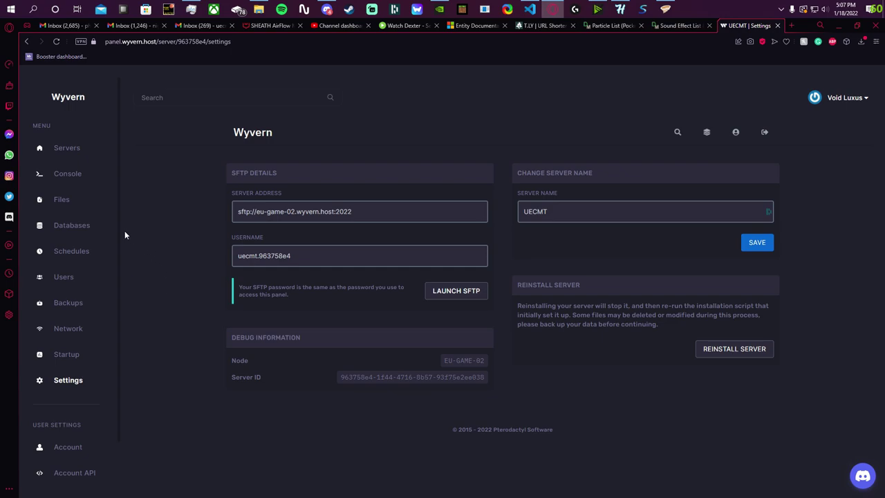
click(61, 199)
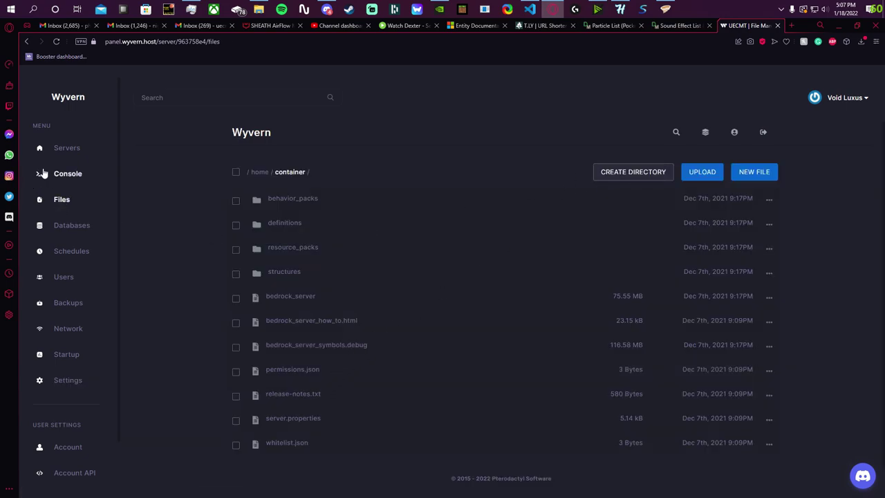
click(68, 174)
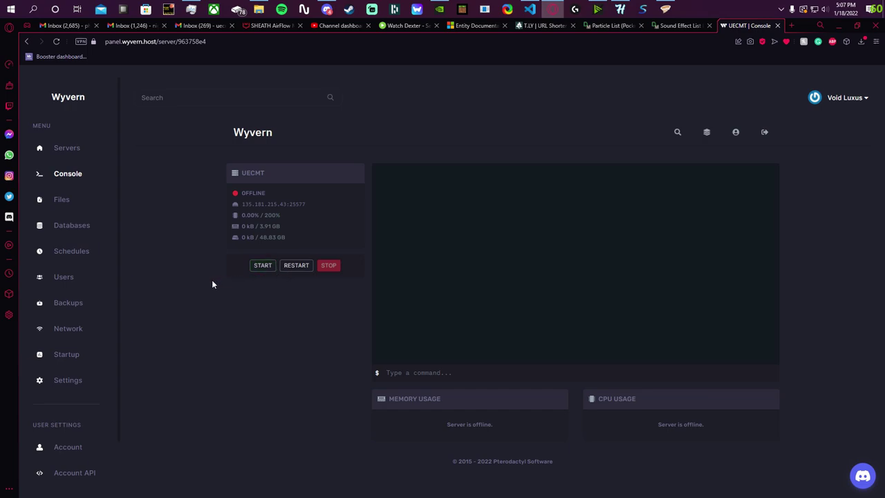
Create a directory named "worlds" in the server's container directory.
click(58, 206)
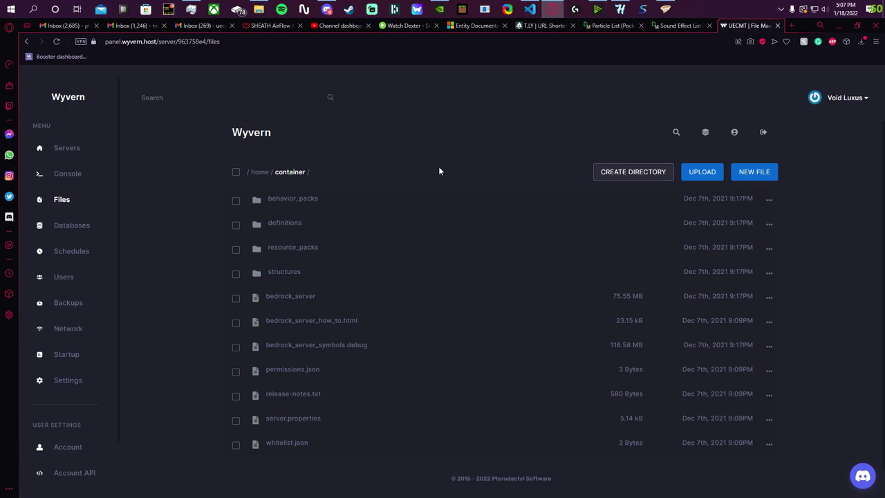
scroll(546, 194, down, 1)
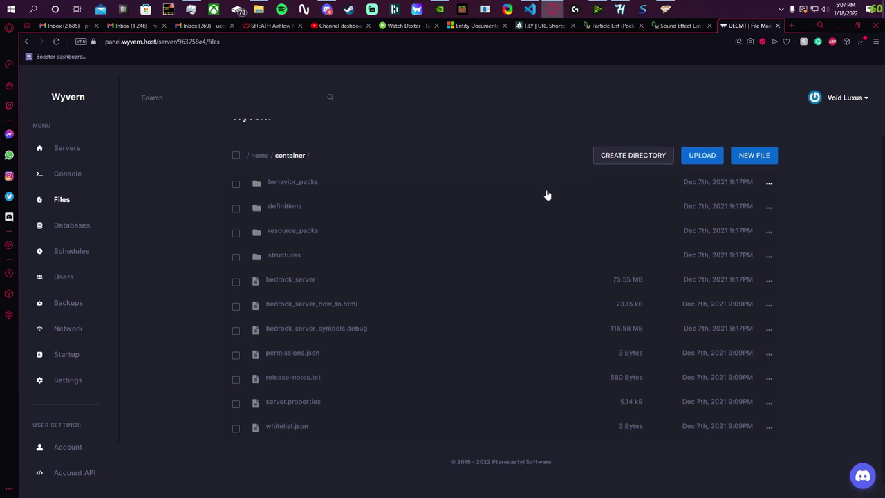
scroll(546, 194, up, 1)
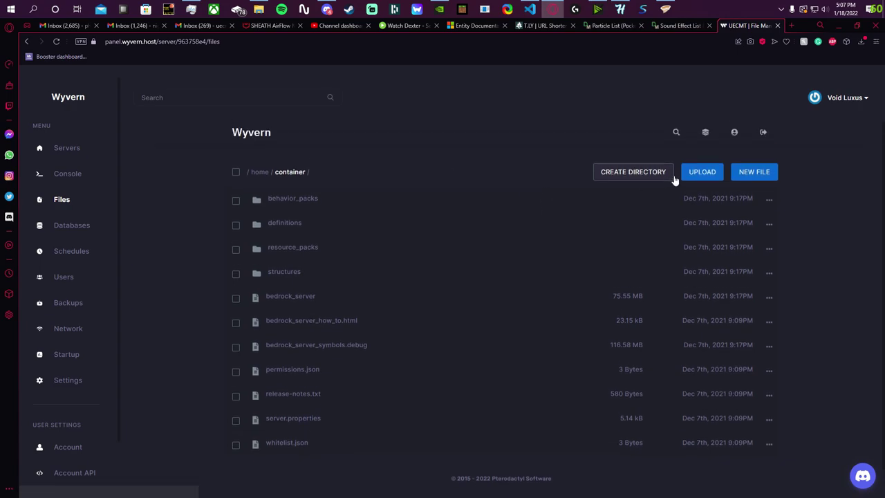
click(634, 176)
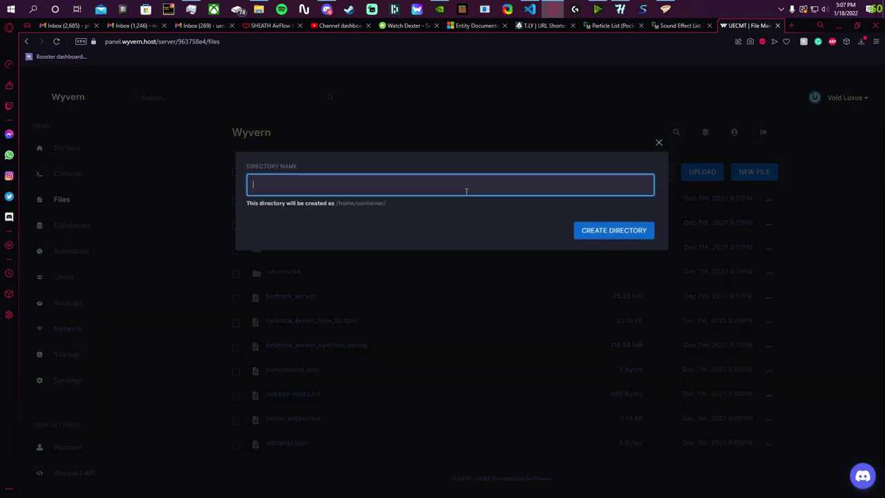
text(worlds)
click(595, 233)
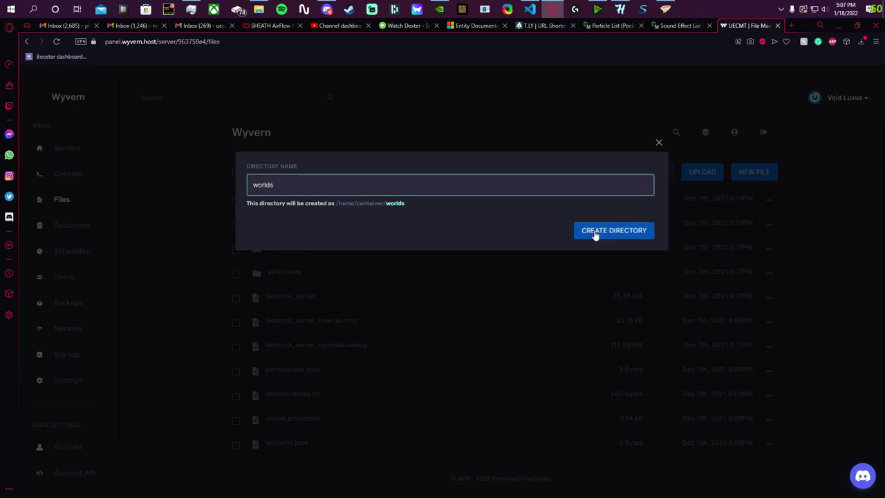
scroll(292, 322, down, 2)
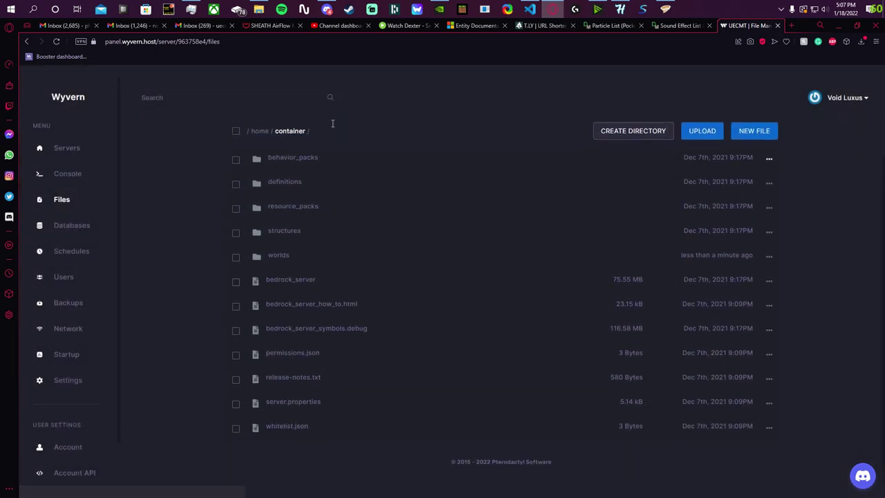
scroll(338, 285, up, 2)
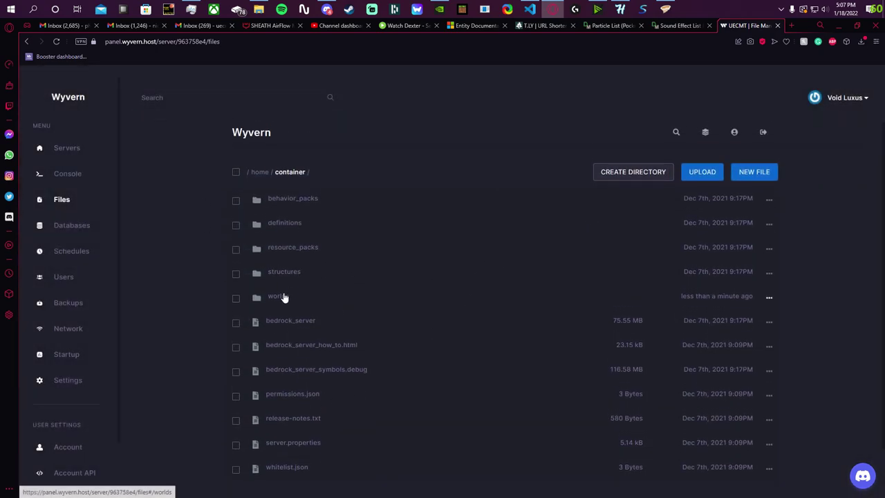
Create a directory named "test_yeet" inside the server's worlds directory.
click(281, 297)
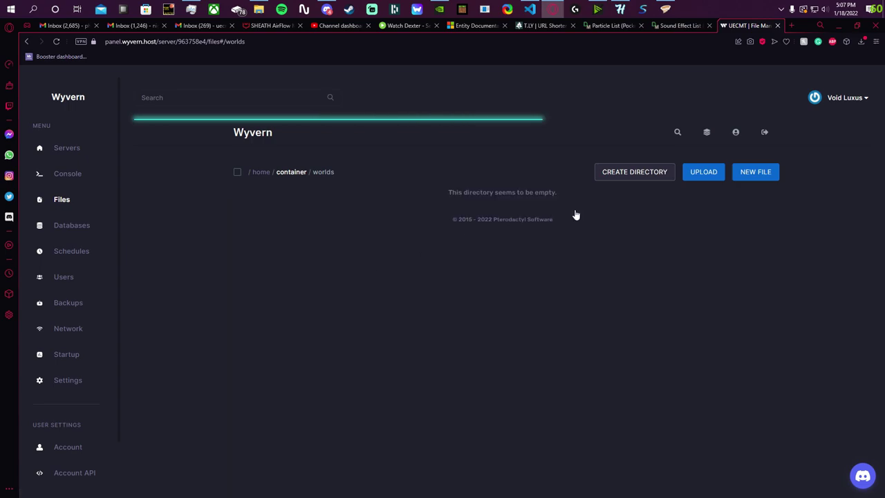
click(629, 174)
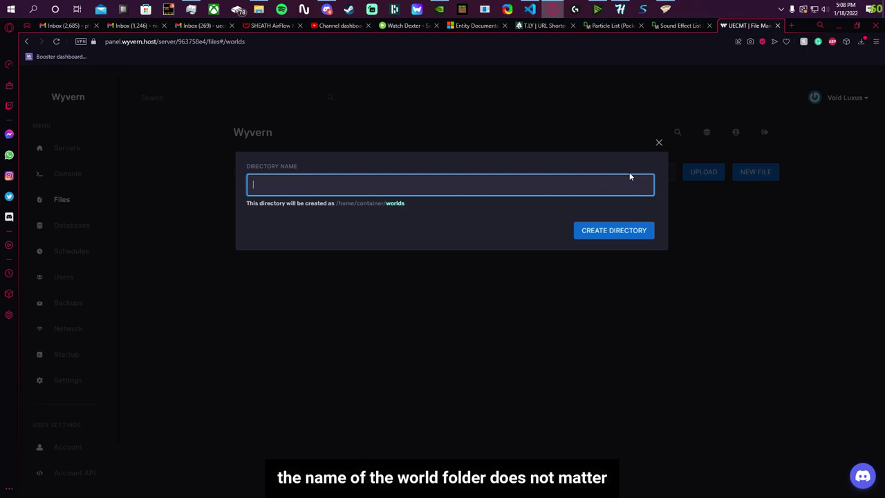
text(test_yeet)
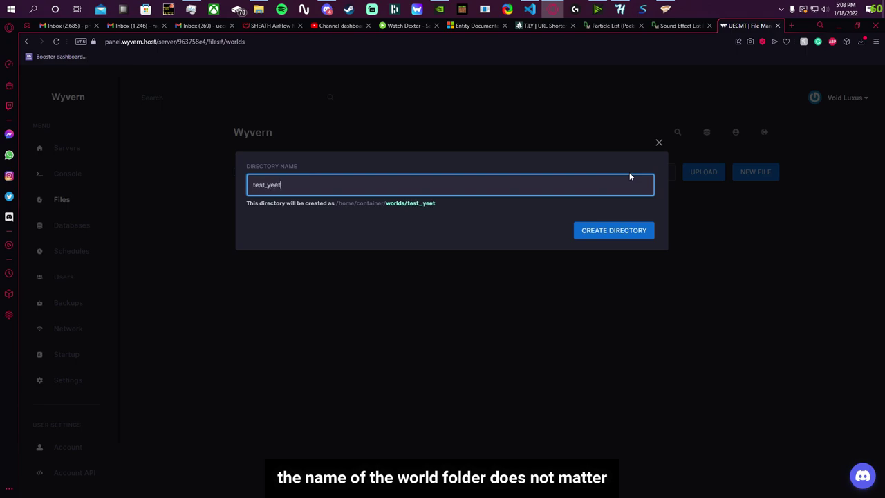
click(631, 234)
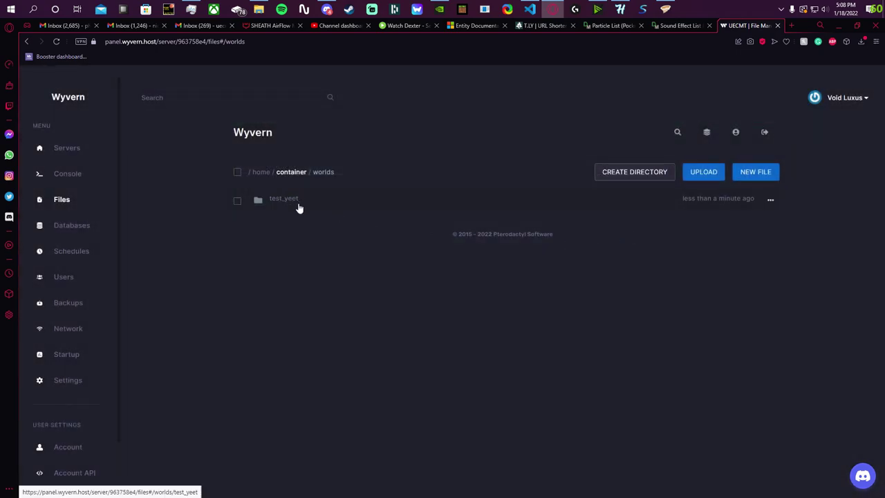
Upload the loose files from the local PznnYY9sEAA= world folder, level.dat through world_icon.jpeg, into the server's test_yeet directory.
click(296, 206)
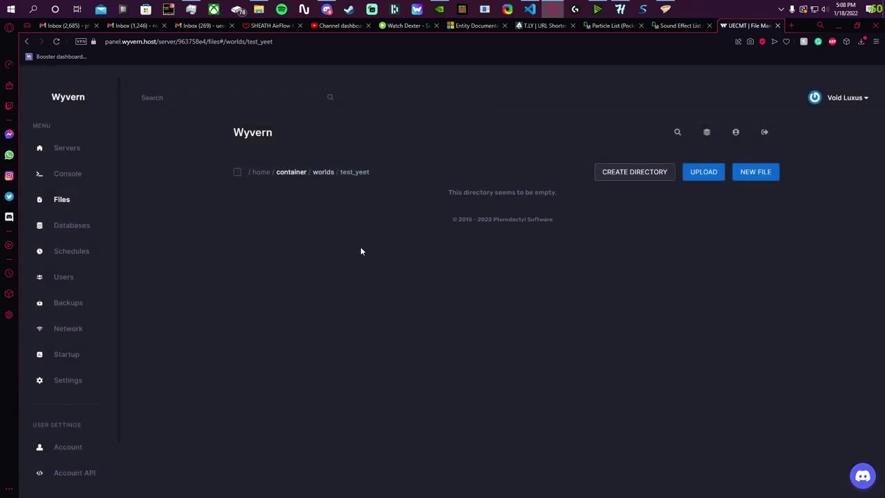
click(258, 9)
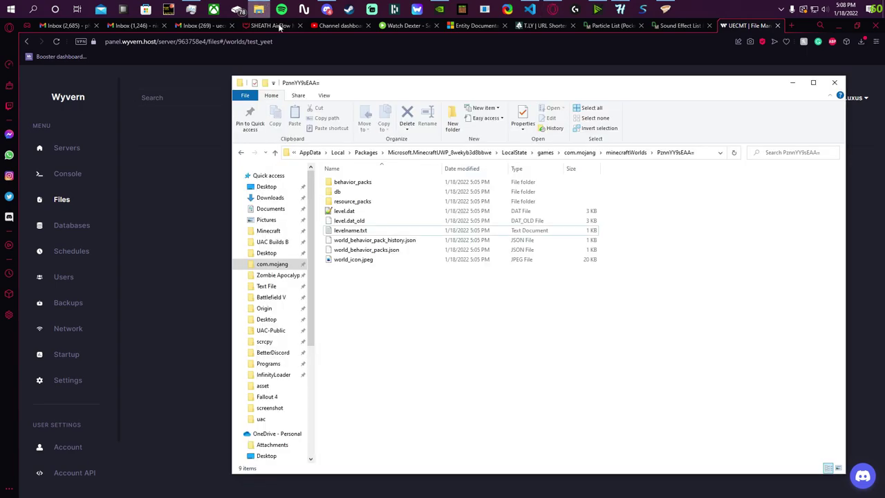
drag(394, 87, 635, 118)
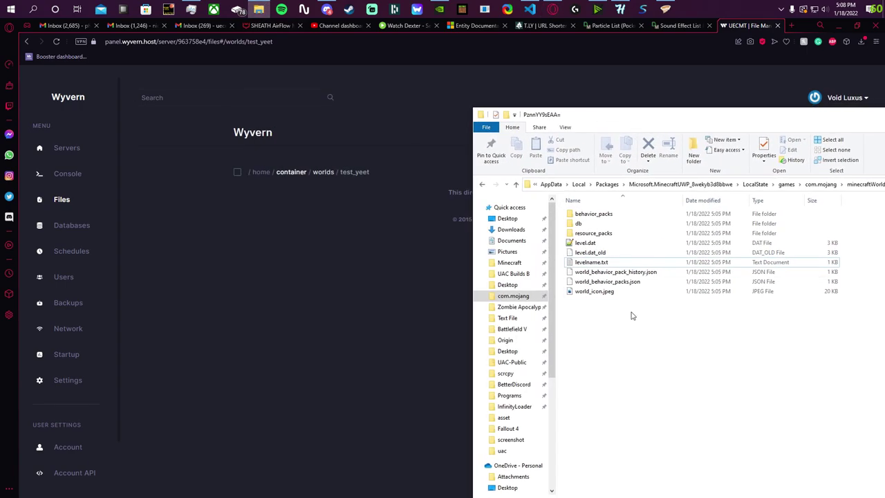
drag(618, 305, 582, 243)
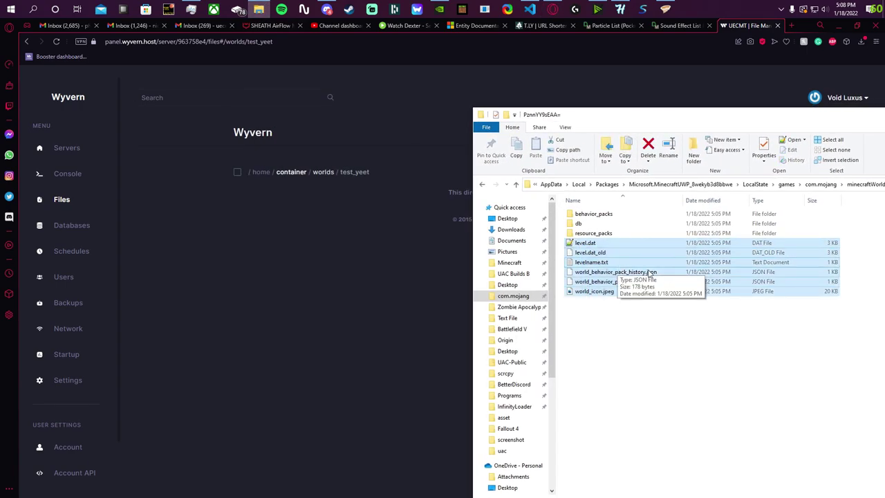
drag(649, 273, 207, 277)
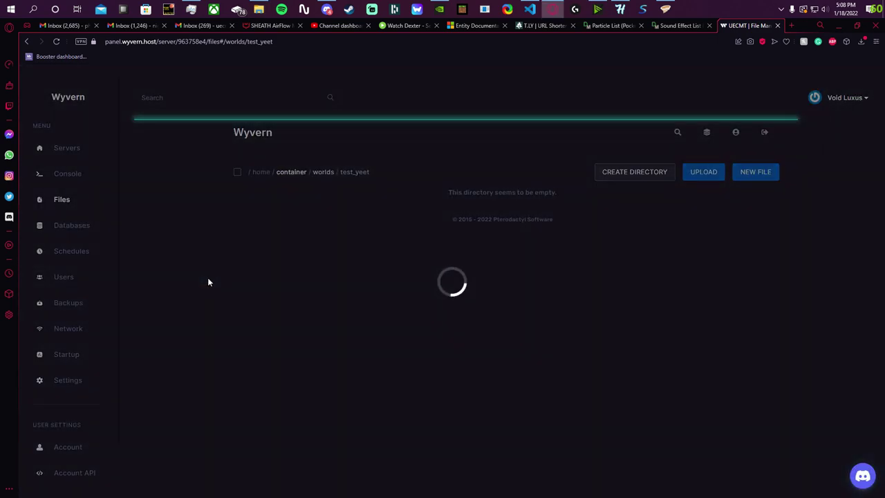
Check the local world folder in File Explorer, then create a directory named "db" inside the server's test_yeet directory.
click(260, 8)
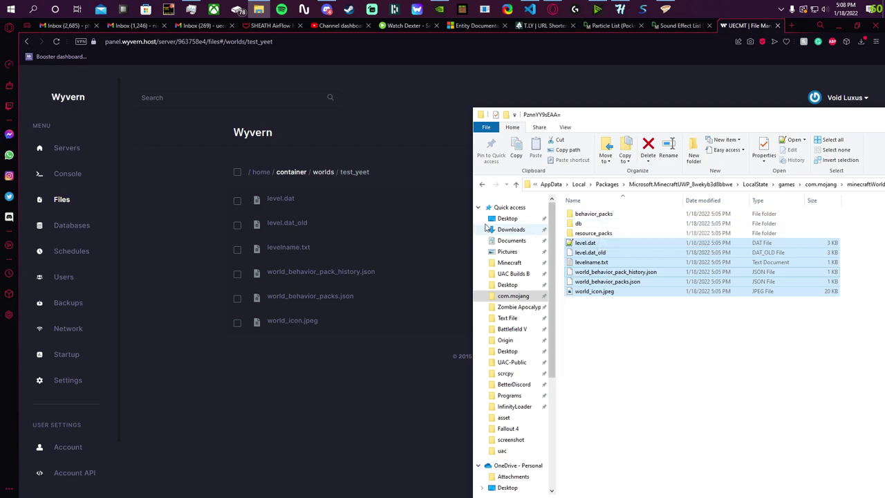
click(181, 188)
click(658, 174)
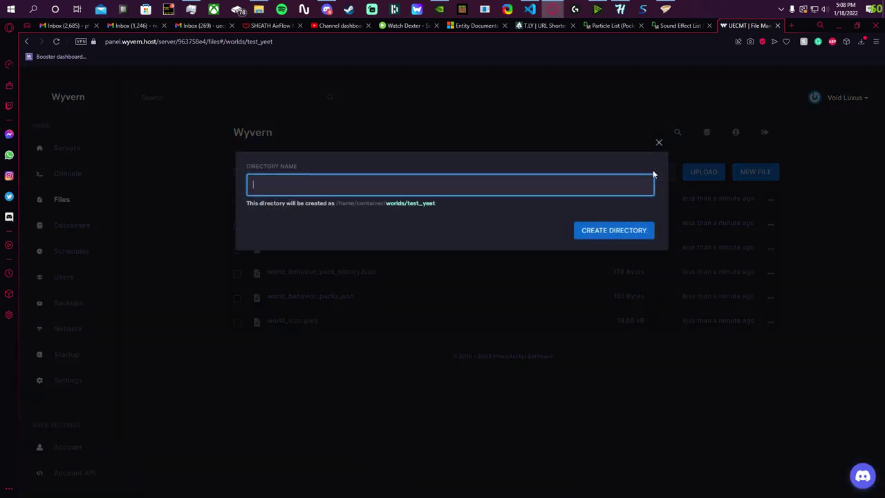
text(db)
click(640, 233)
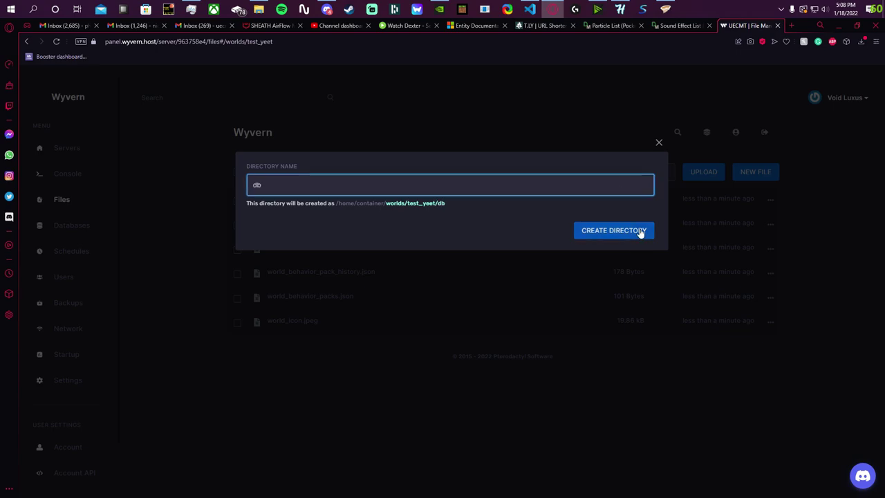
Upload 000003.log, CURRENT and MANIFEST-000002 from the local world's db folder into the server's test_yeet/db directory, and return to test_yeet.
click(276, 199)
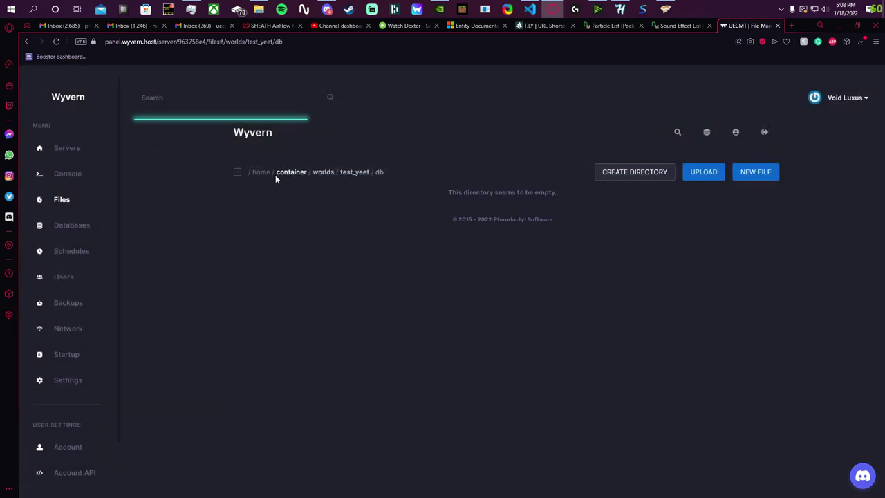
click(258, 9)
double_click(597, 225)
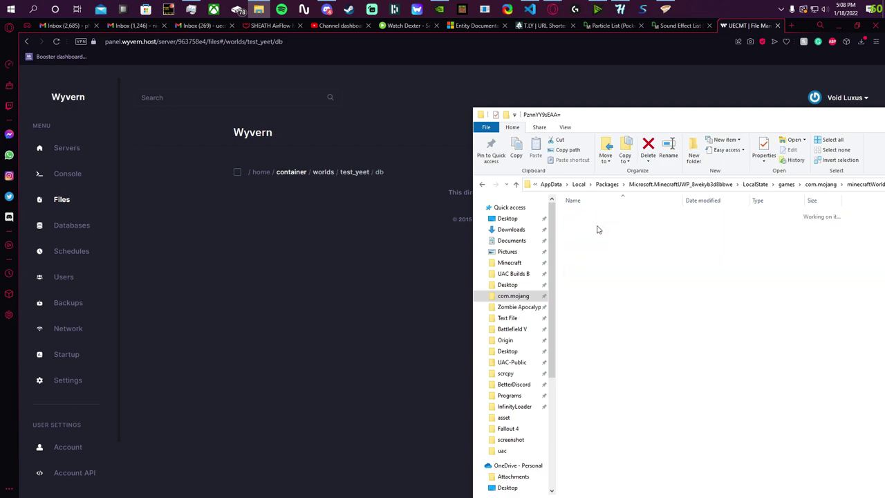
drag(641, 276, 622, 209)
drag(665, 232, 331, 267)
click(356, 174)
Check the contents of the behavior_packs and resource_packs folders inside the local PznnYY9sEAA= world folder in File Explorer.
click(257, 11)
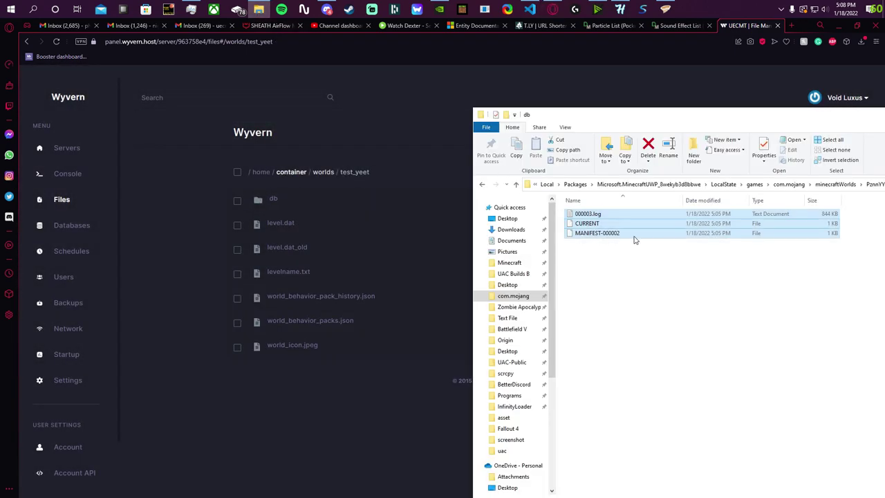
click(836, 185)
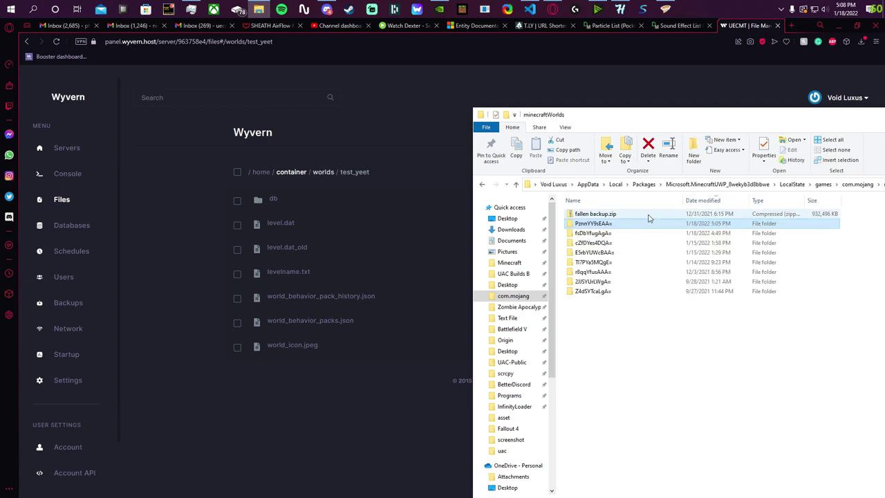
double_click(589, 223)
double_click(594, 215)
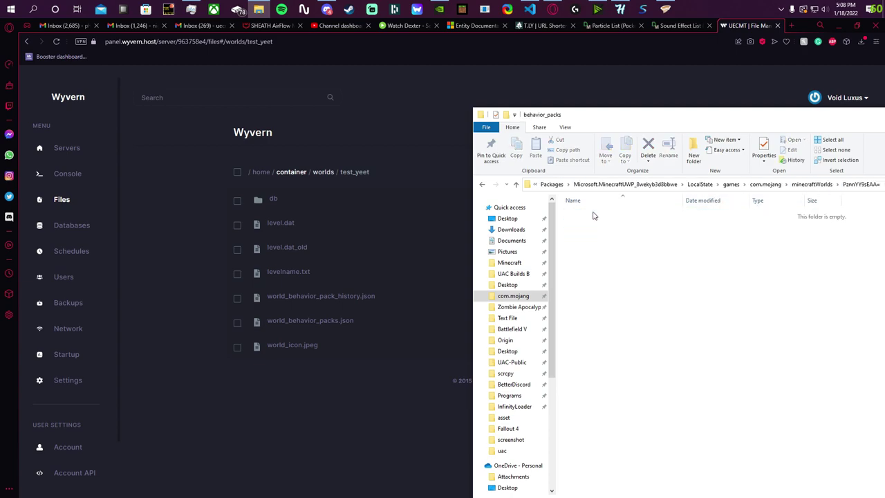
drag(786, 118, 703, 116)
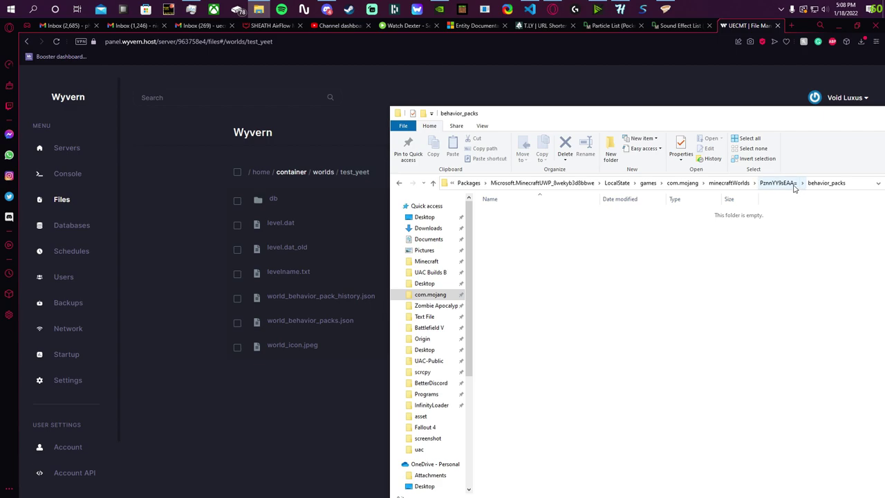
click(778, 183)
double_click(515, 232)
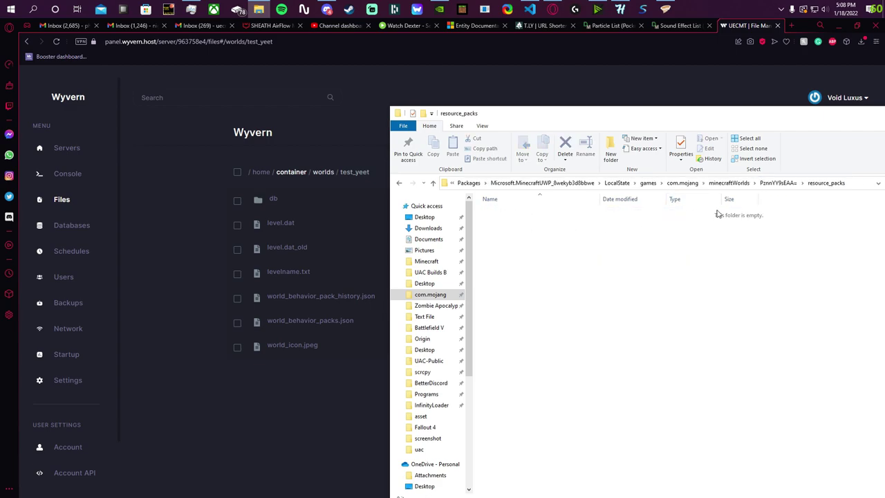
click(778, 182)
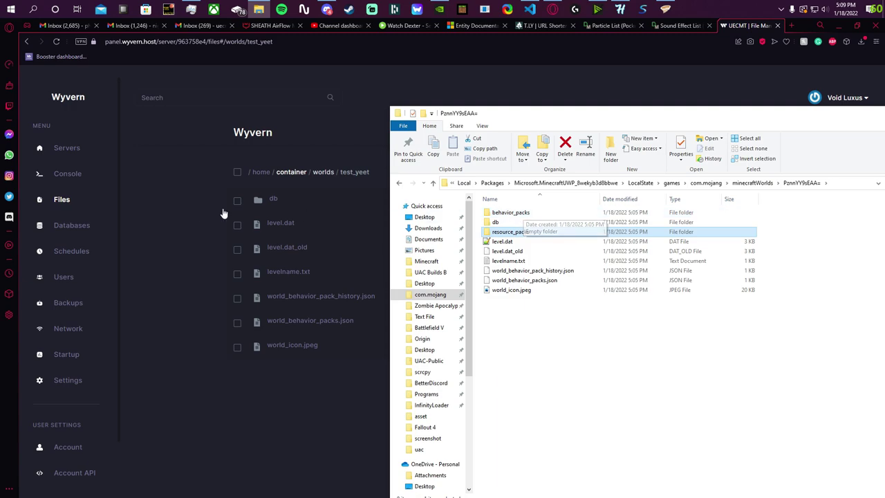
Switch back to the server's file manager and open the behavior_packs directory in the container directory.
click(246, 238)
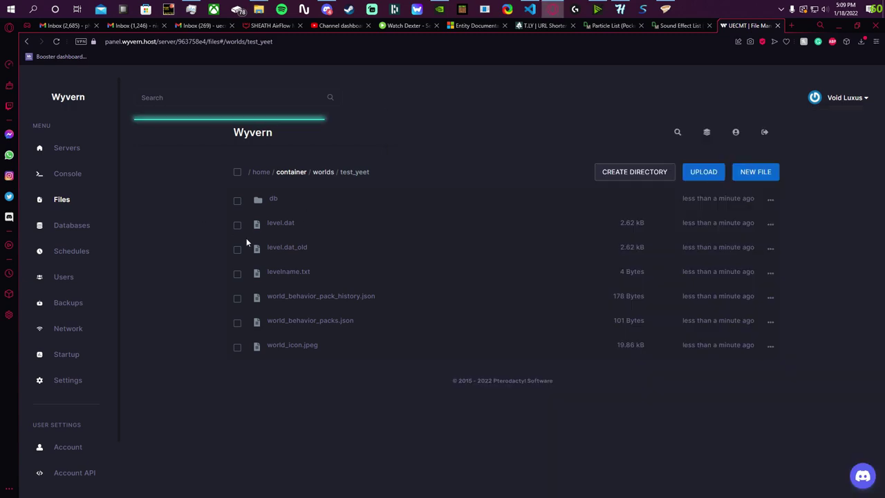
click(294, 175)
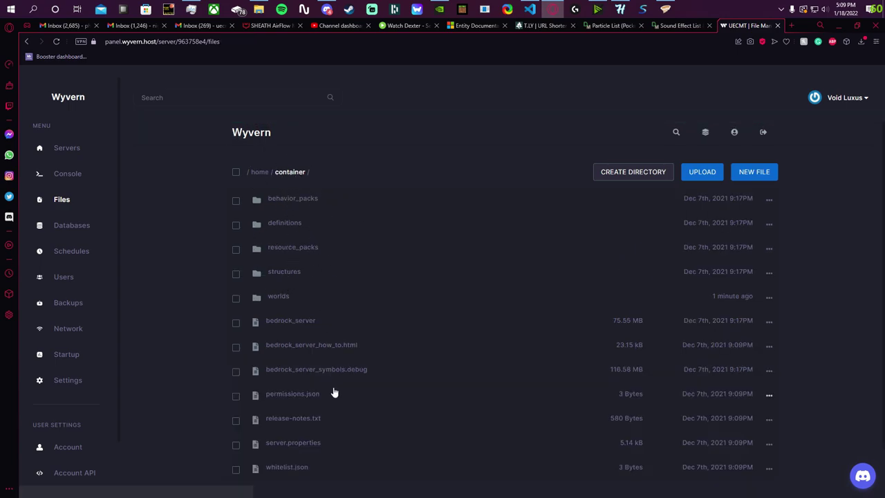
scroll(334, 391, down, 1)
scroll(334, 391, up, 1)
click(286, 204)
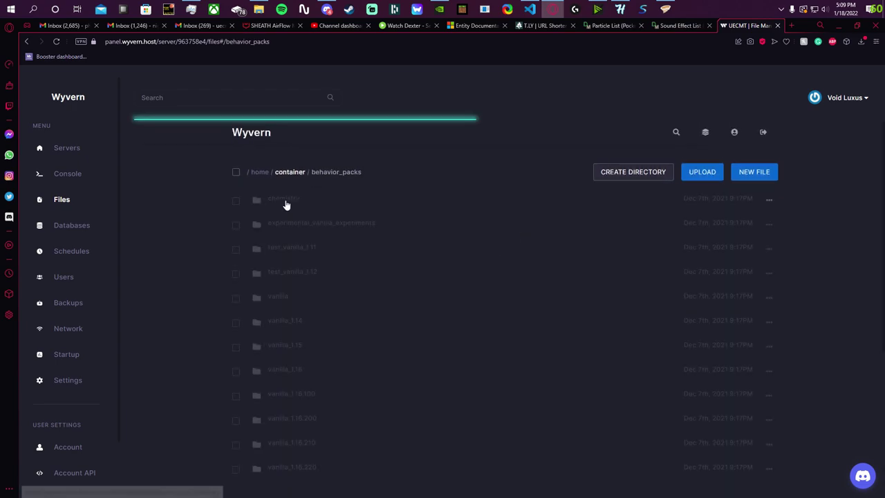
scroll(413, 302, down, 5)
scroll(415, 344, up, 5)
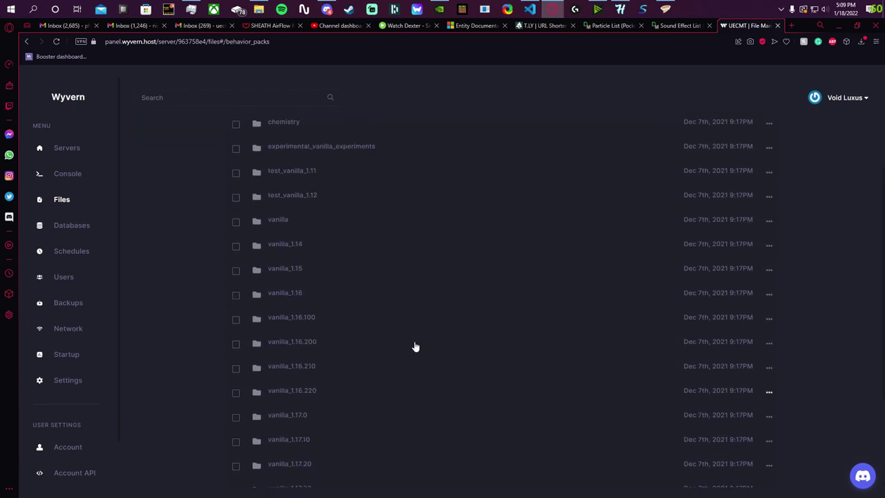
Upload 2.4 backup.mcpack from the local development_behavior_packs/uac2 folder into the server's behavior_packs directory.
click(259, 9)
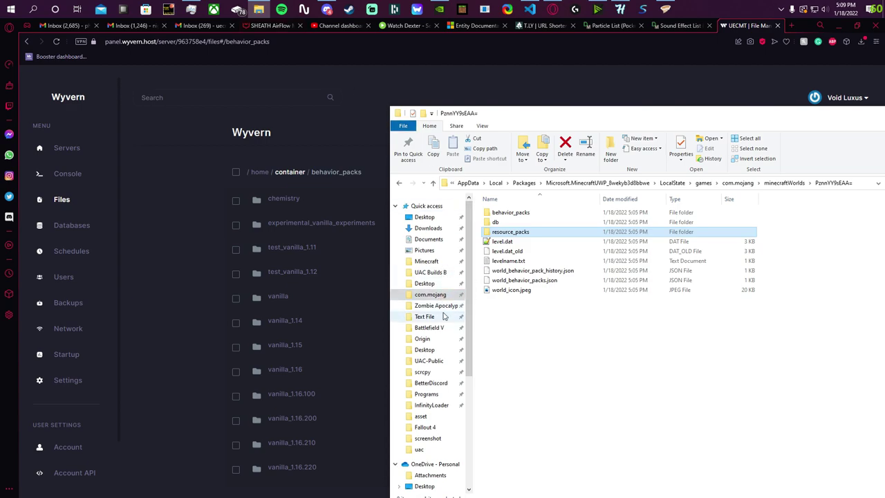
click(430, 294)
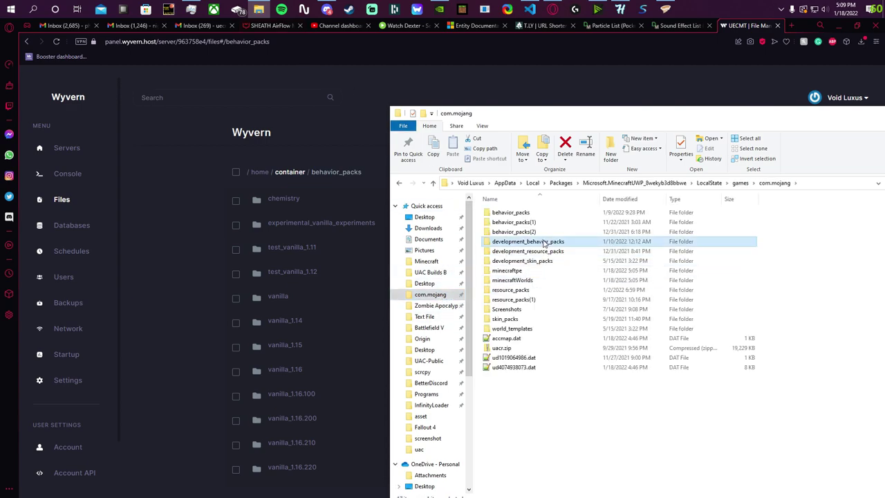
double_click(528, 241)
double_click(526, 222)
click(545, 310)
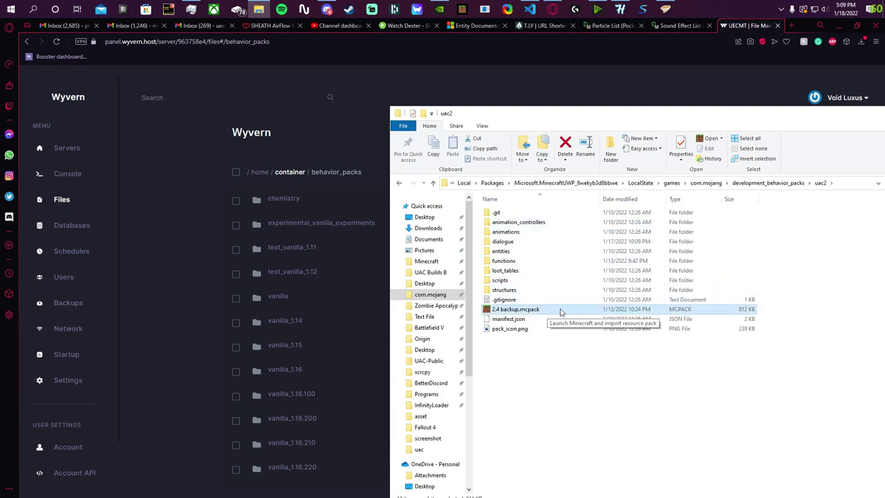
drag(561, 312, 231, 279)
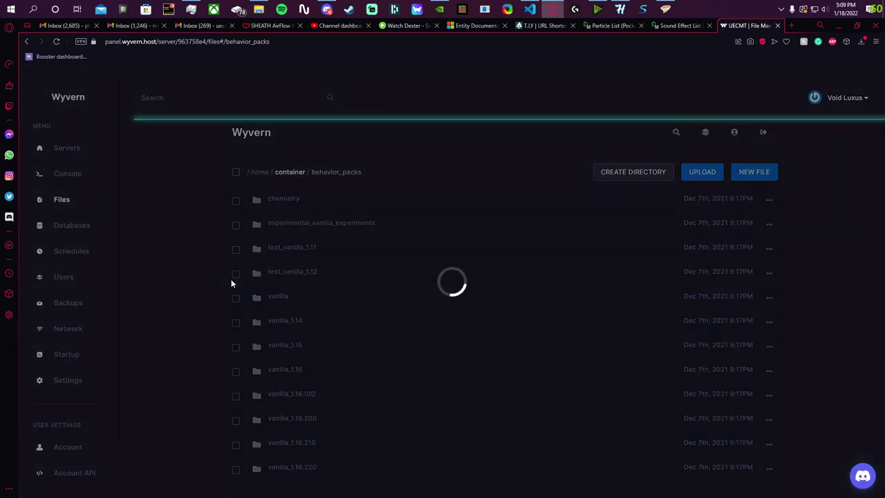
scroll(219, 311, down, 3)
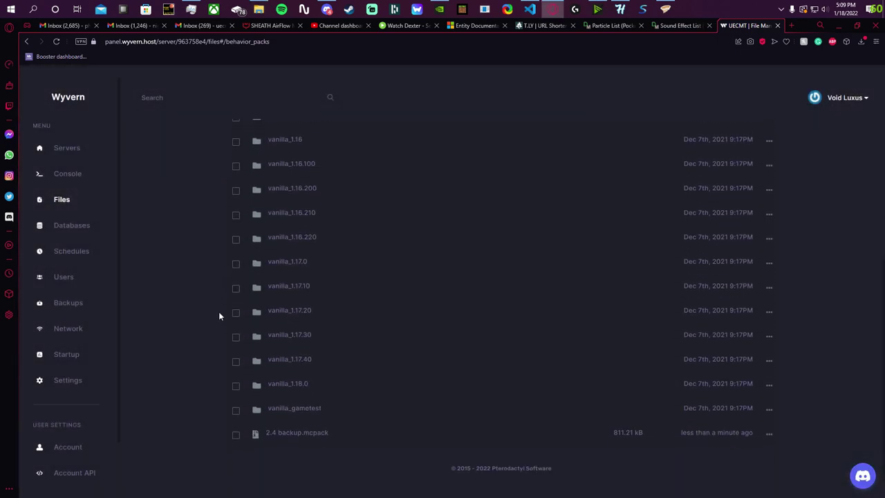
Check the world folder's name in the server's worlds directory and return to the container directory.
click(72, 203)
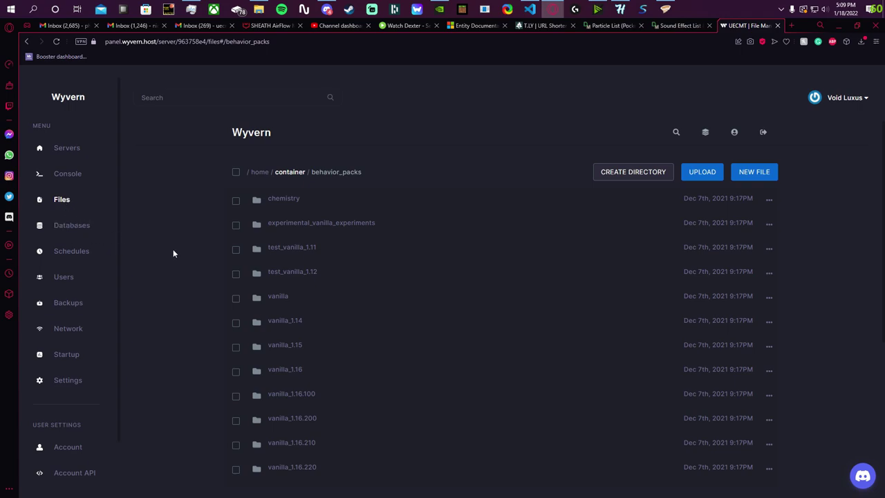
click(62, 199)
scroll(213, 284, down, 1)
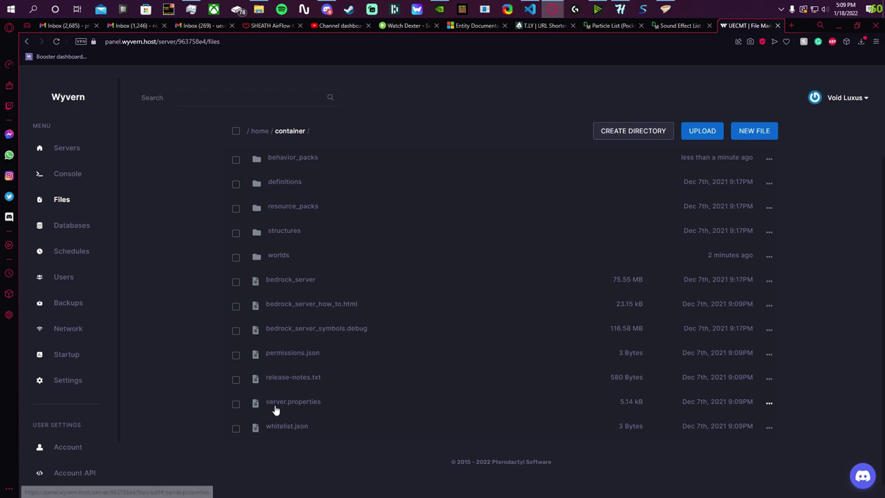
click(278, 256)
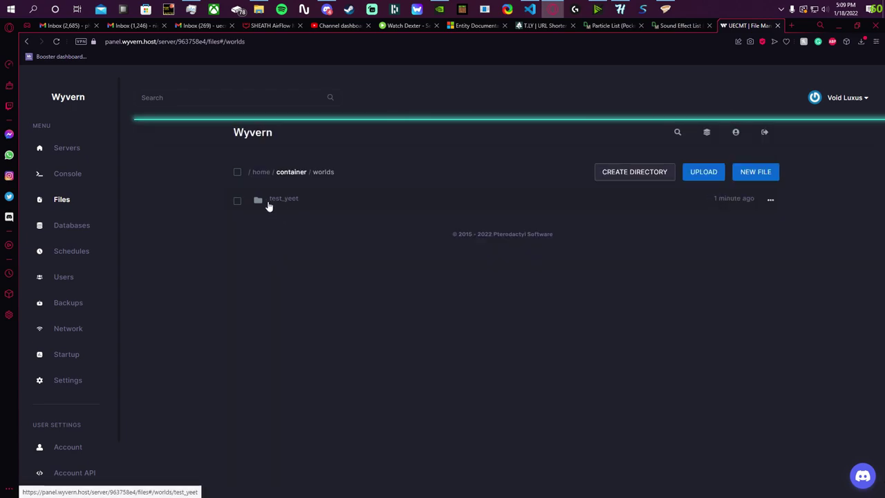
click(294, 172)
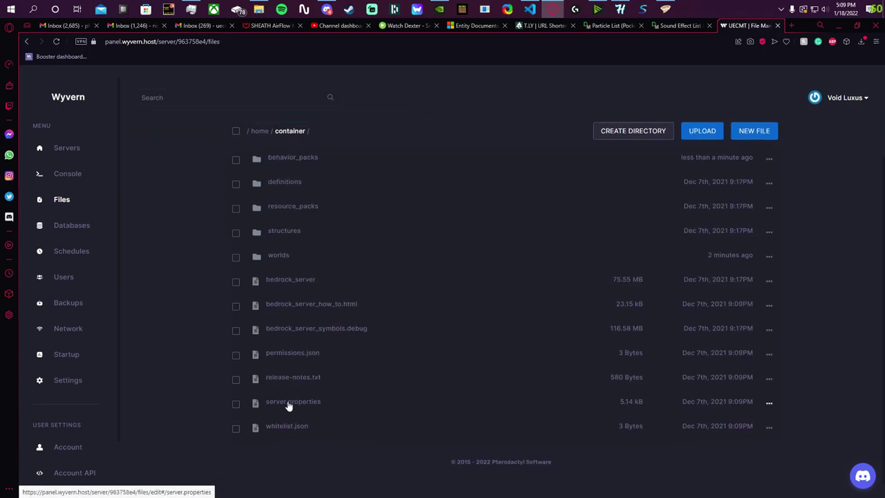
Set level-name to test_yeet in the server.properties file and save the file.
click(286, 401)
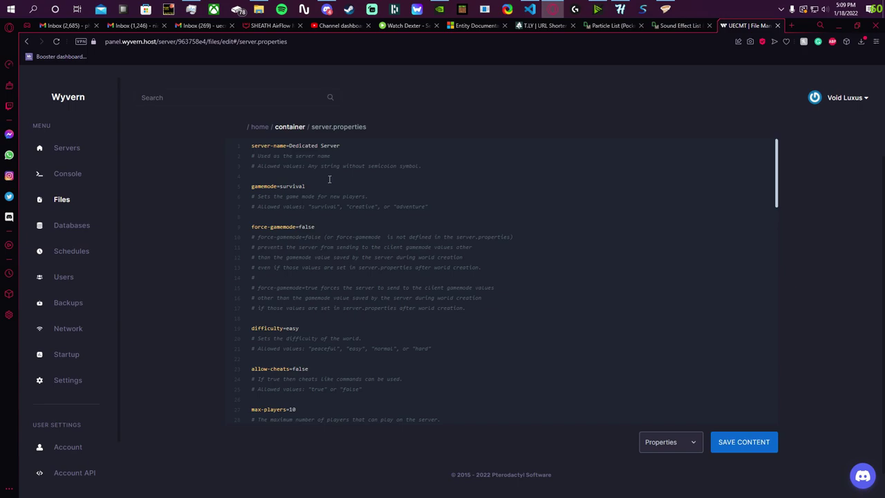
scroll(298, 372, down, 4)
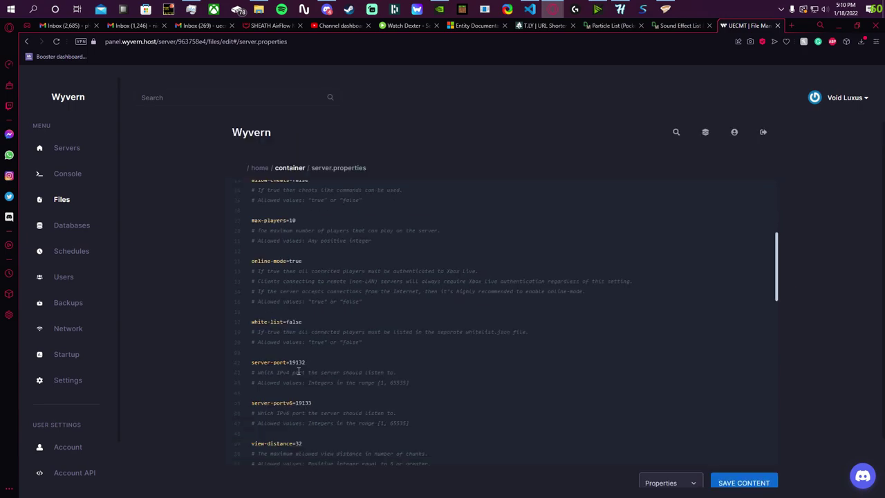
scroll(332, 375, down, 3)
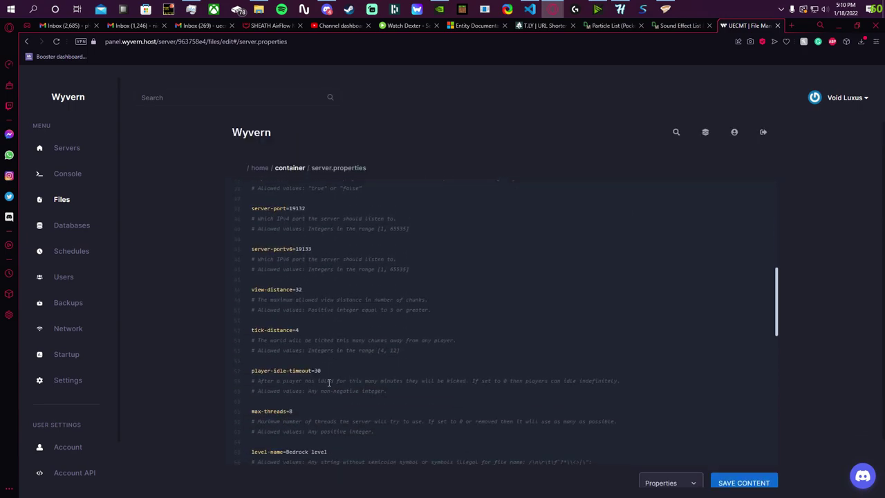
drag(334, 376, 298, 379)
key(BackSpace)
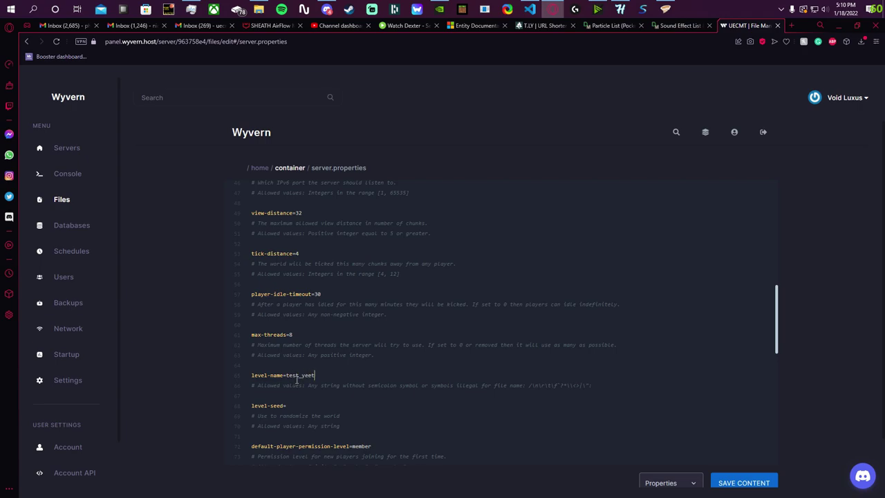
Start the server from its console and highlight the log line listing the active experiments.
click(68, 174)
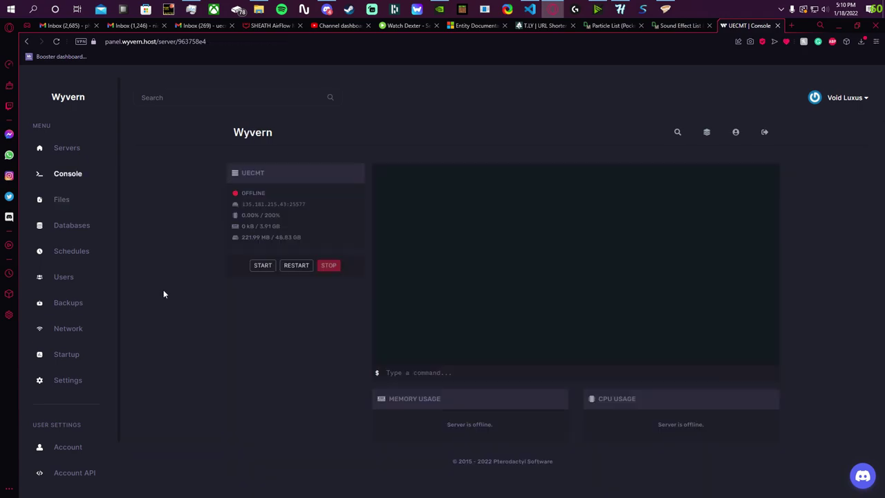
click(262, 266)
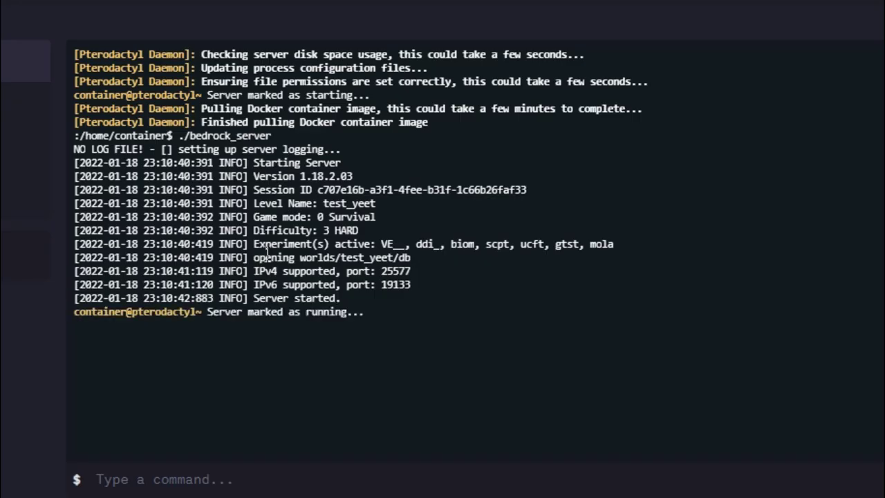
drag(254, 245, 635, 260)
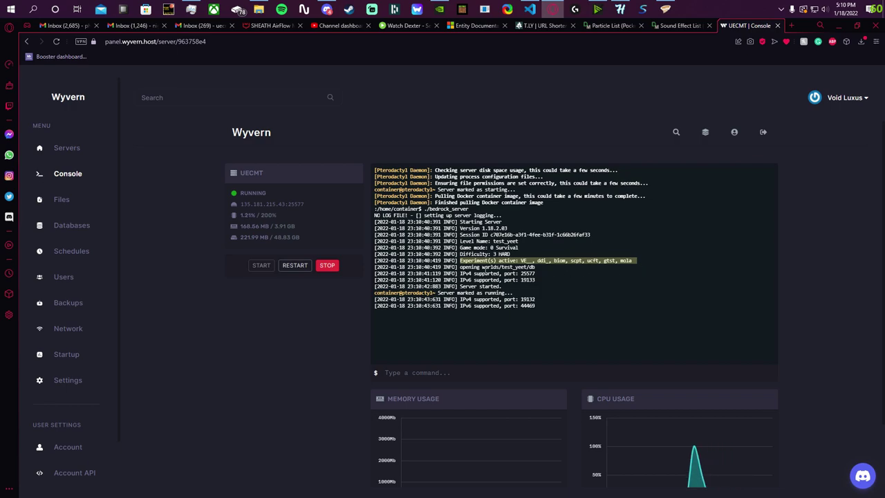
click(461, 267)
drag(459, 265, 642, 263)
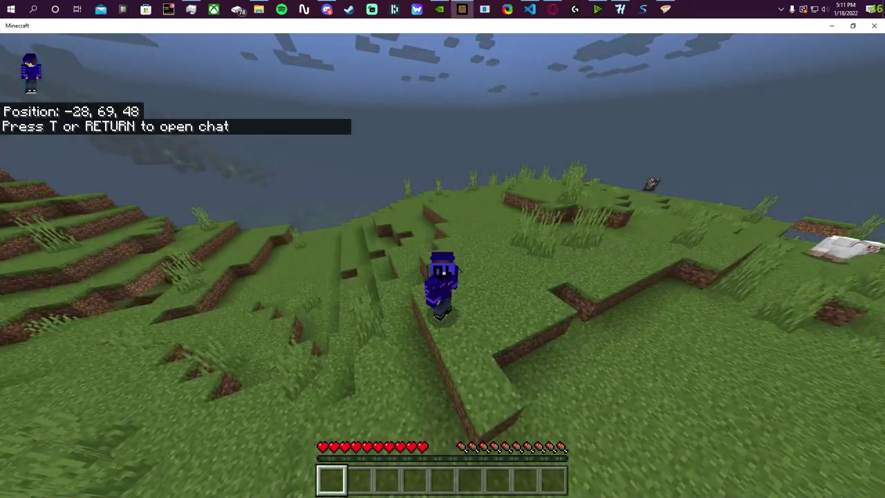
Walk around the server's world in Minecraft and open the chat to review the Unity Anti-Cheat messages.
key(w)
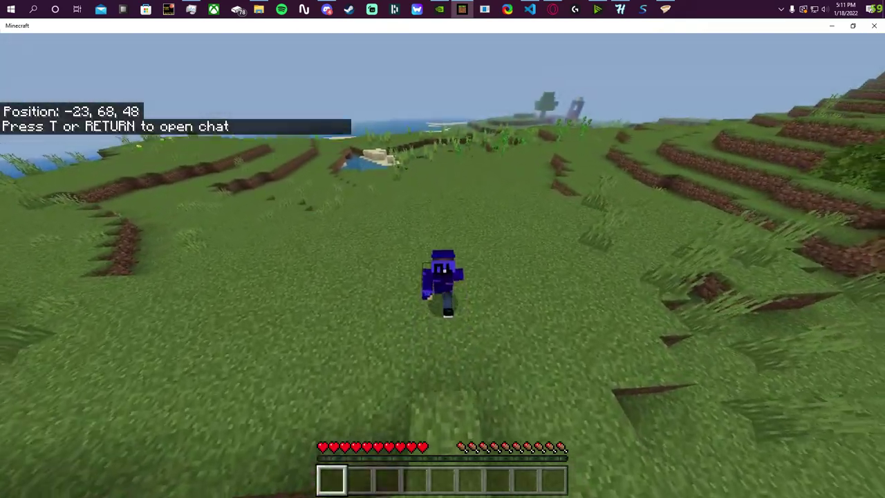
key(w)
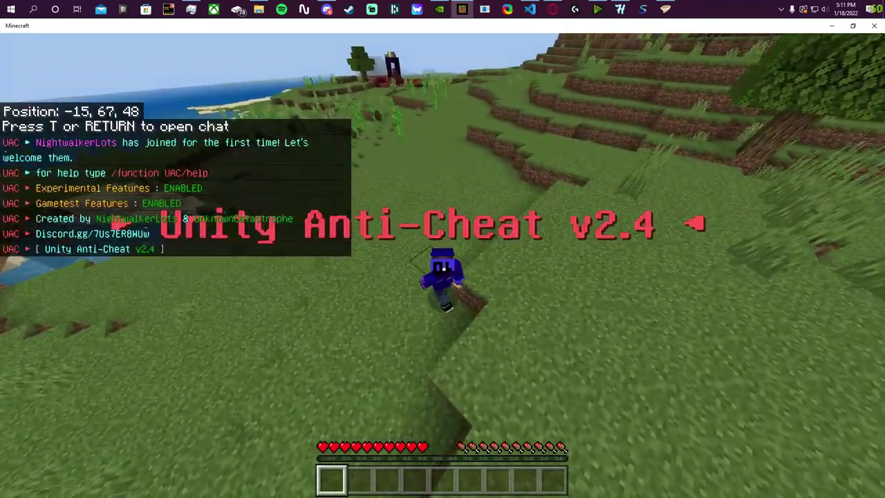
key(w)
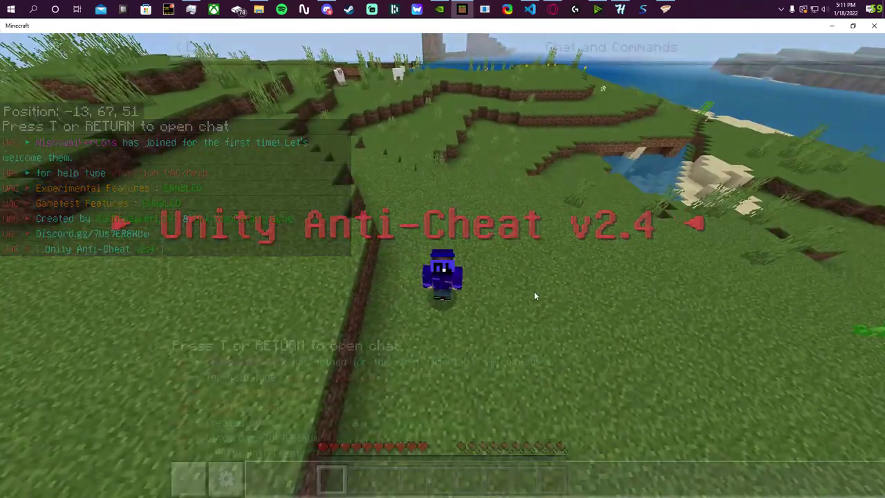
key(t)
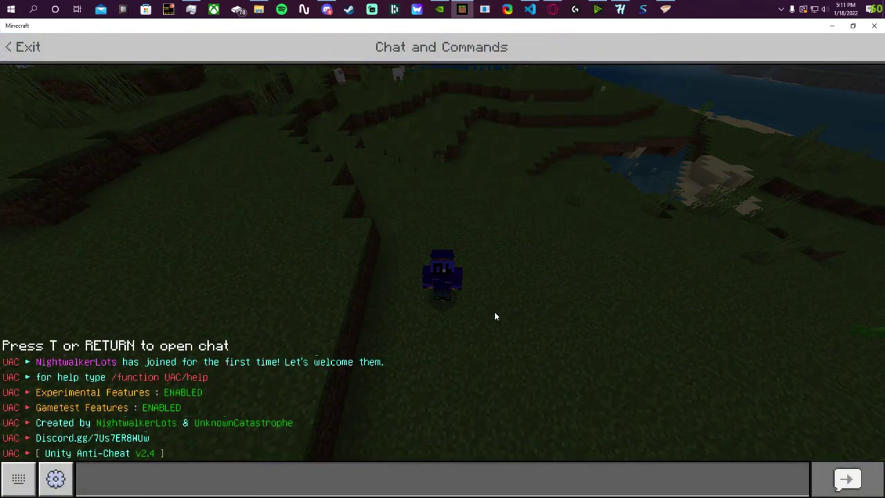
key(Escape)
key(w)
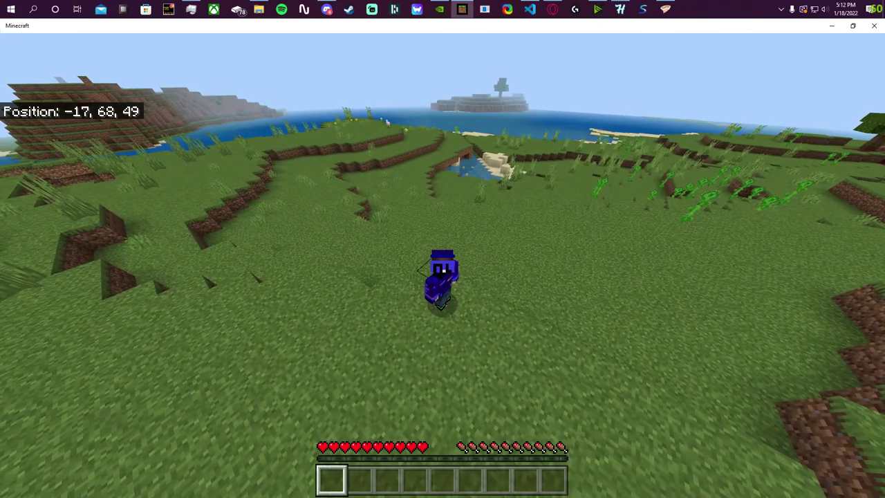
key(t)
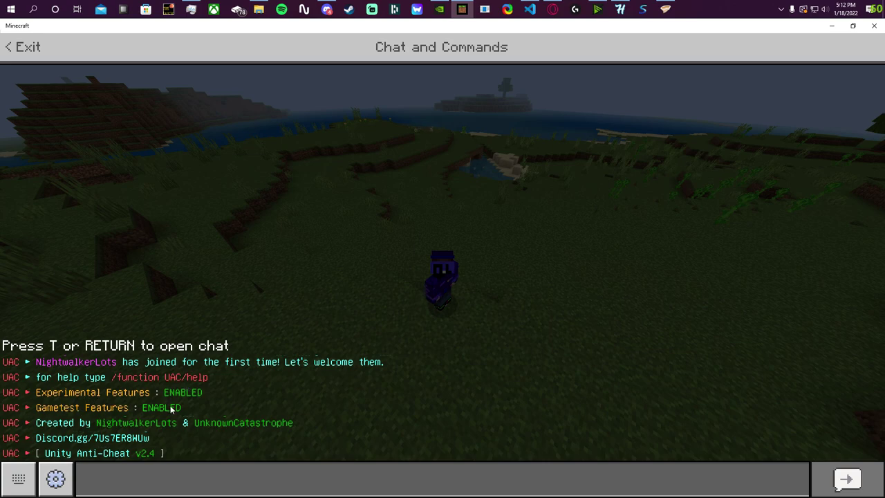
Run UAC.help in the chat to list the custom commands, and try a custom command with the UAC. prefix.
click(300, 487)
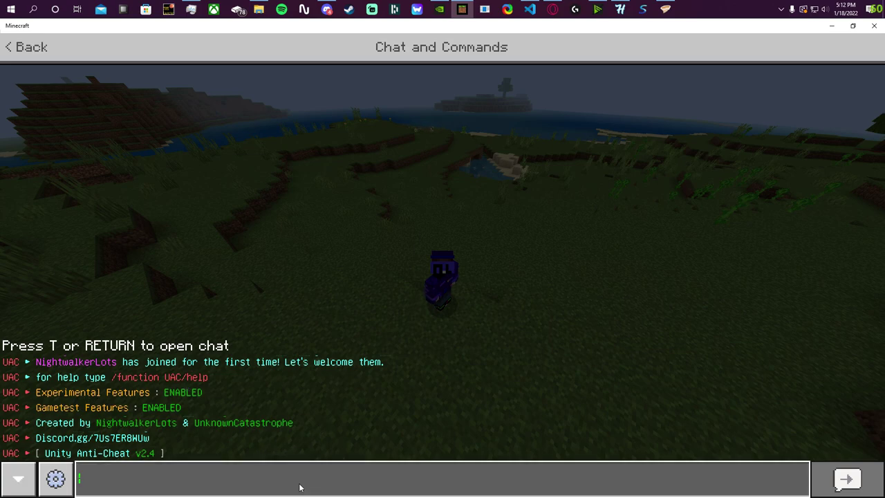
text(UAC.help)
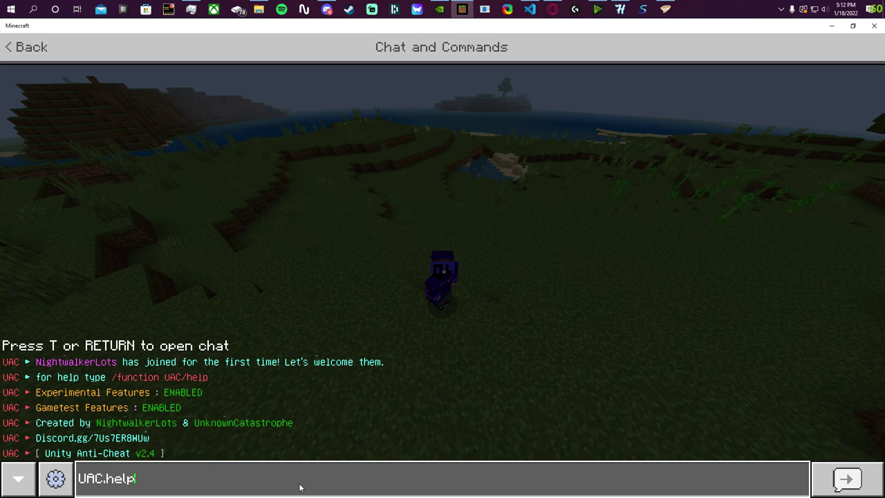
key(Return)
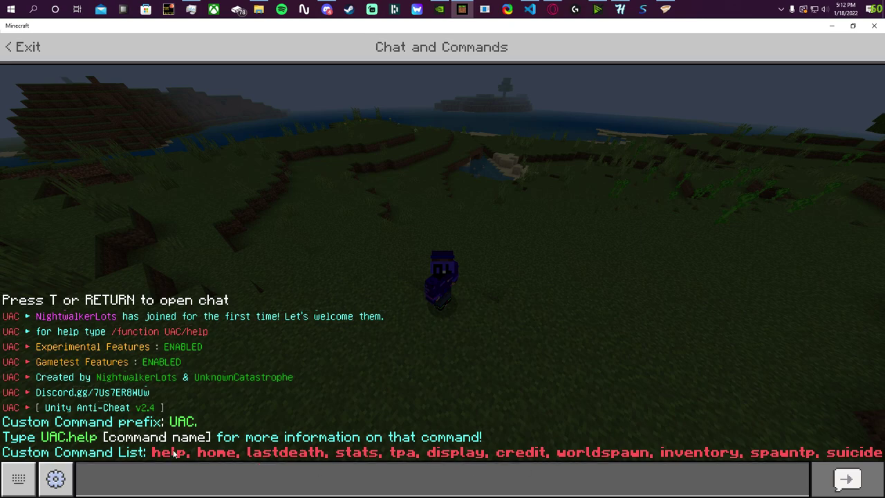
click(572, 489)
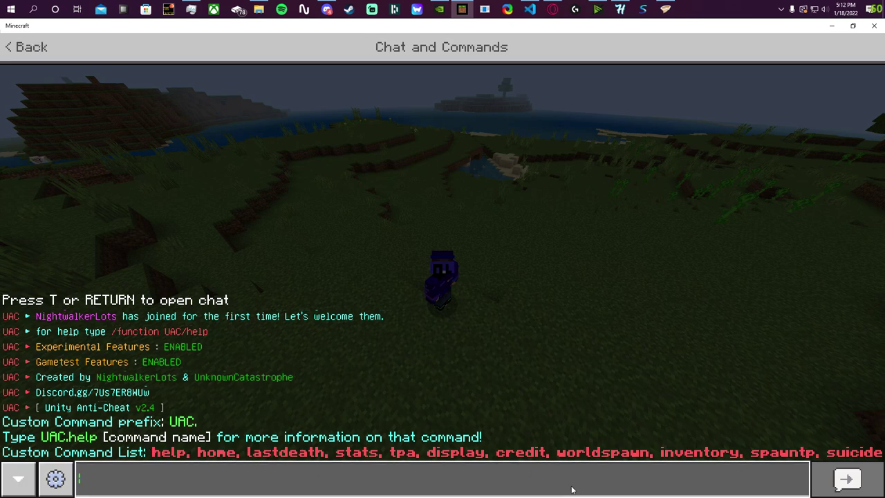
text(UAC.)
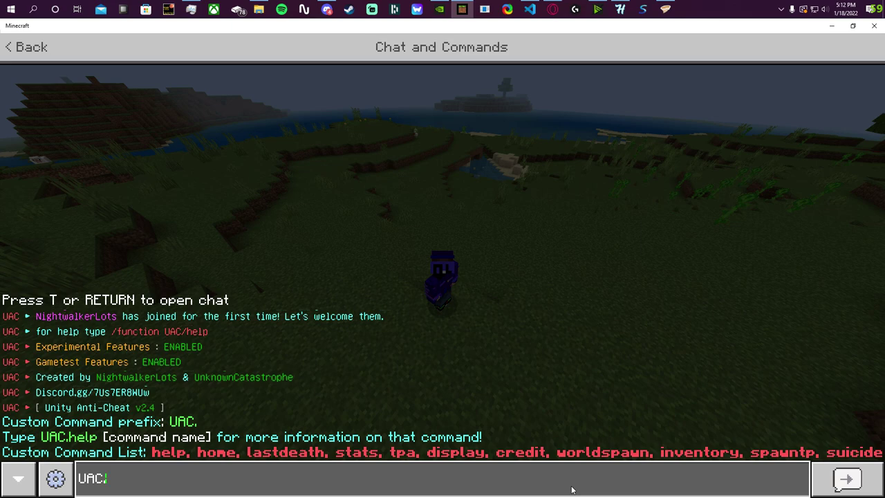
key(Return)
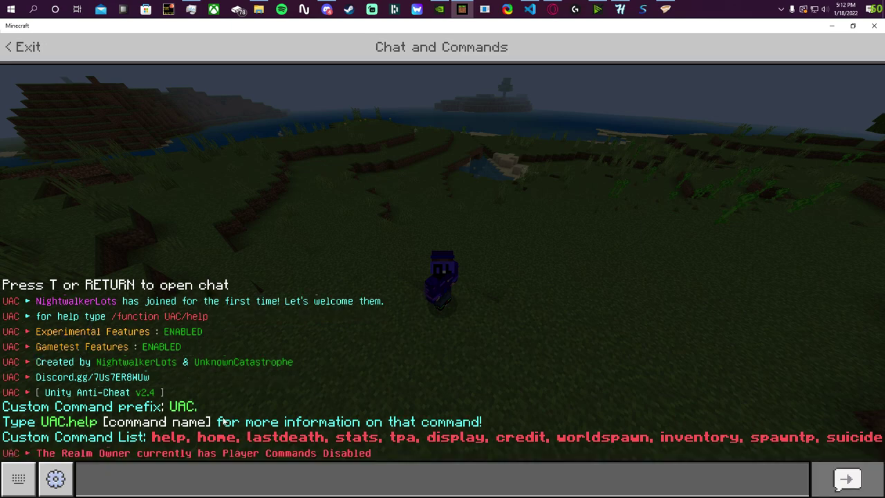
Enter an /event entity command in the chat that targets yourself with @s and an event name starting with uac.
key(t)
click(310, 480)
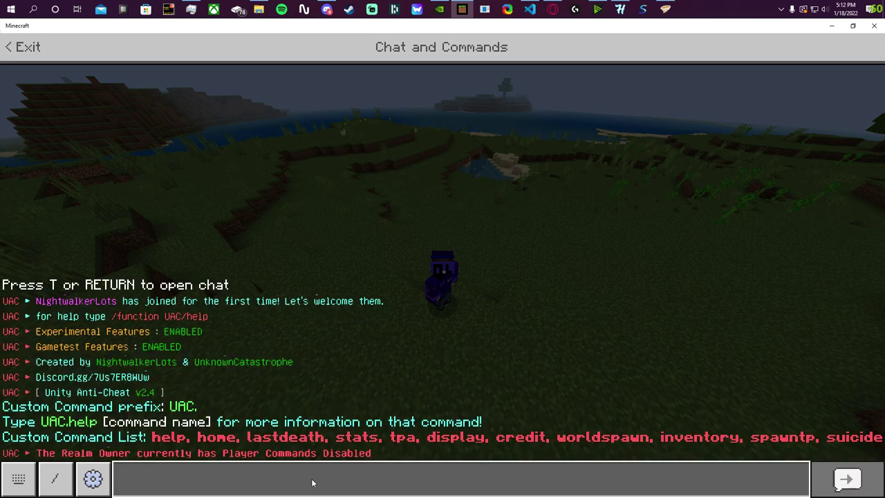
text(/eve)
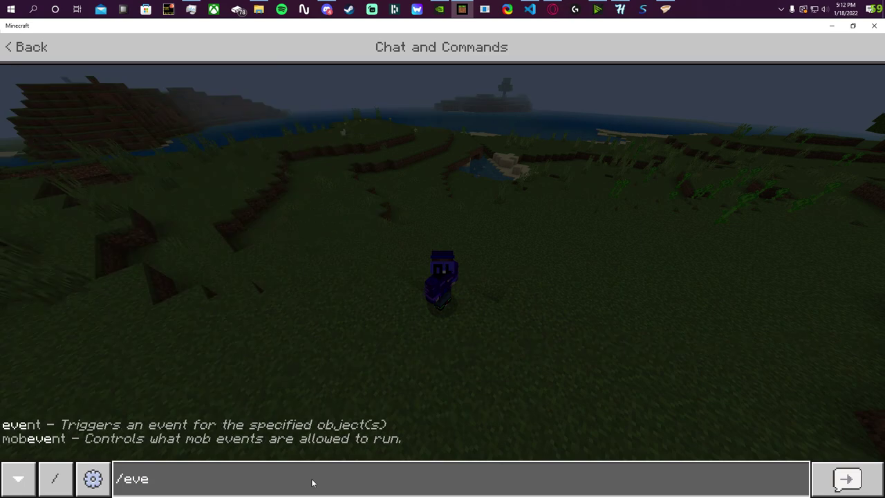
text(nt entity )
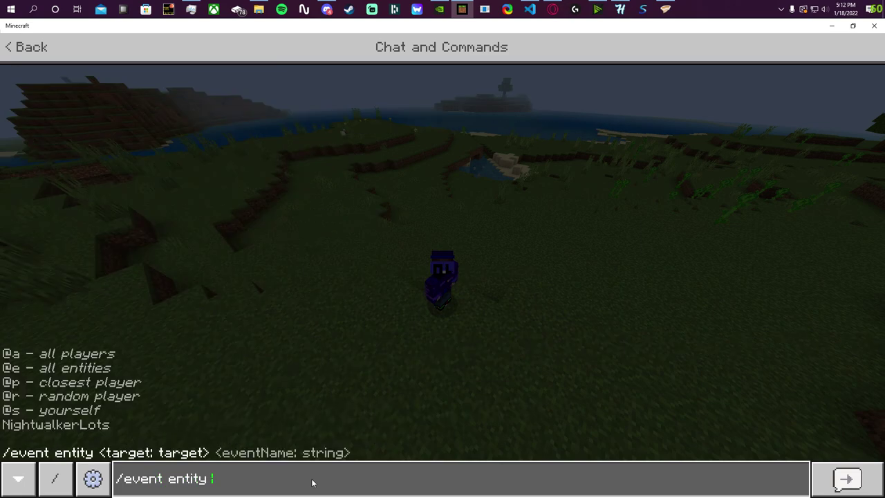
text(@s uac)
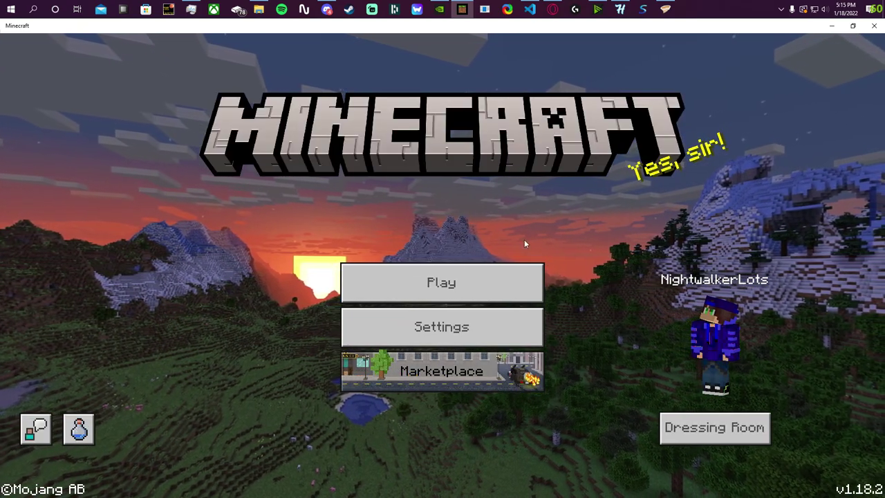
Start a new Minecraft world and name it realm test.
click(429, 277)
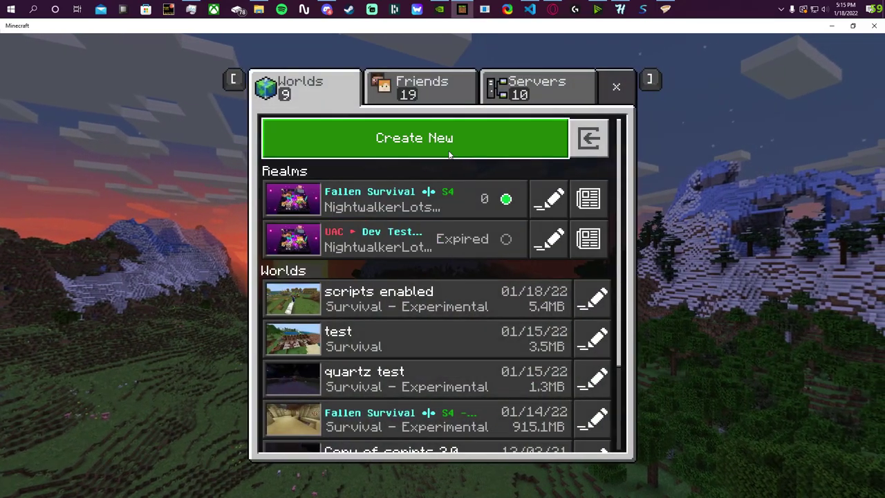
click(447, 146)
click(436, 90)
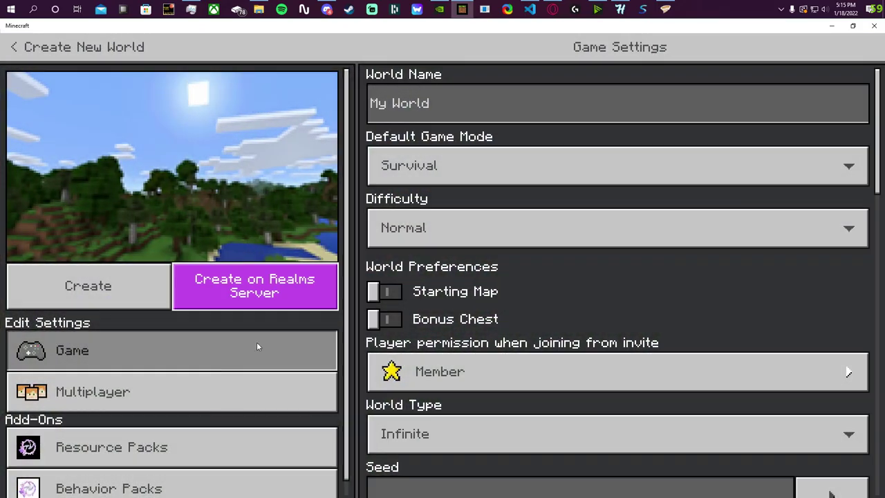
click(829, 108)
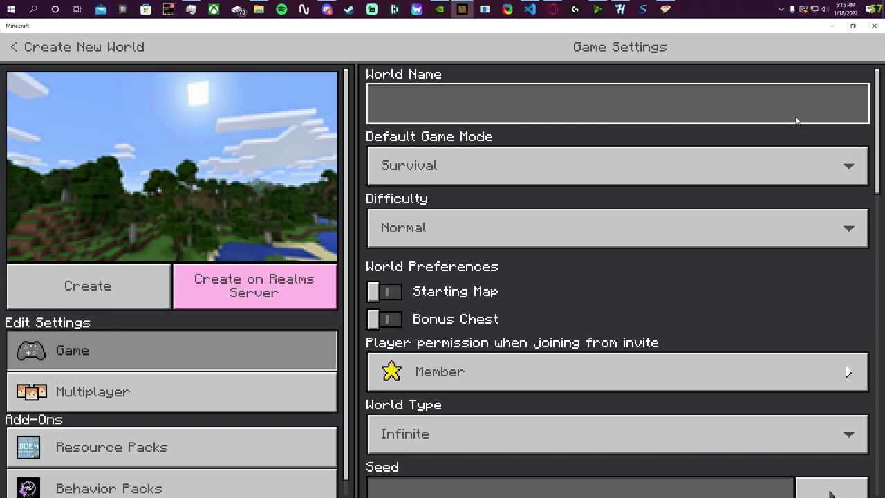
text(realm)
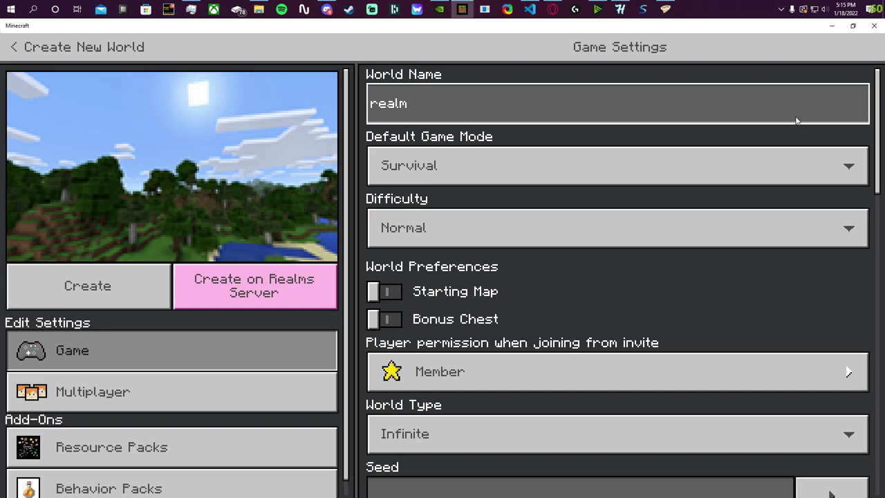
text( test)
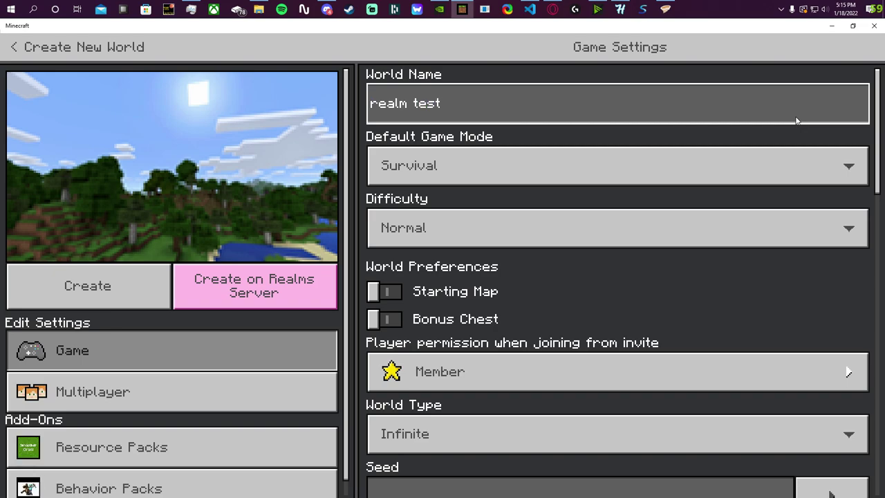
Enable all seven experiments for the new world, from Vanilla Experiments through Experimental Molang Features.
scroll(602, 341, down, 10)
click(387, 306)
click(387, 278)
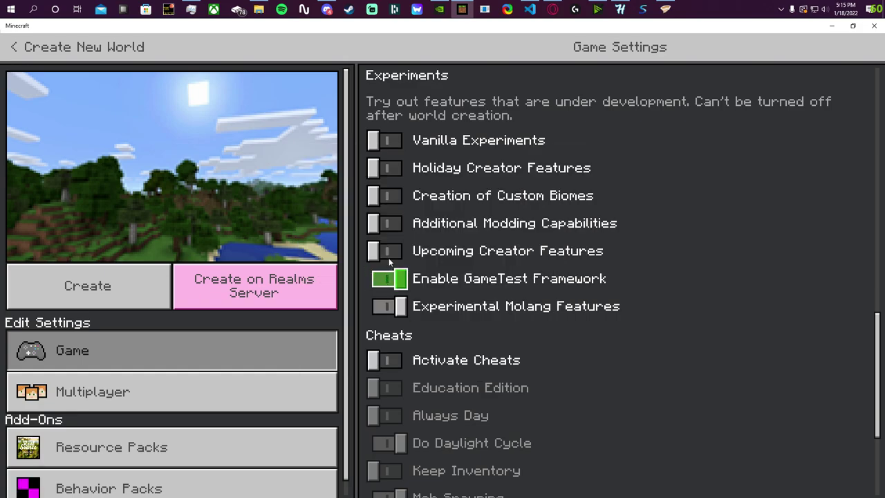
click(387, 251)
click(387, 223)
click(387, 196)
click(386, 172)
click(387, 140)
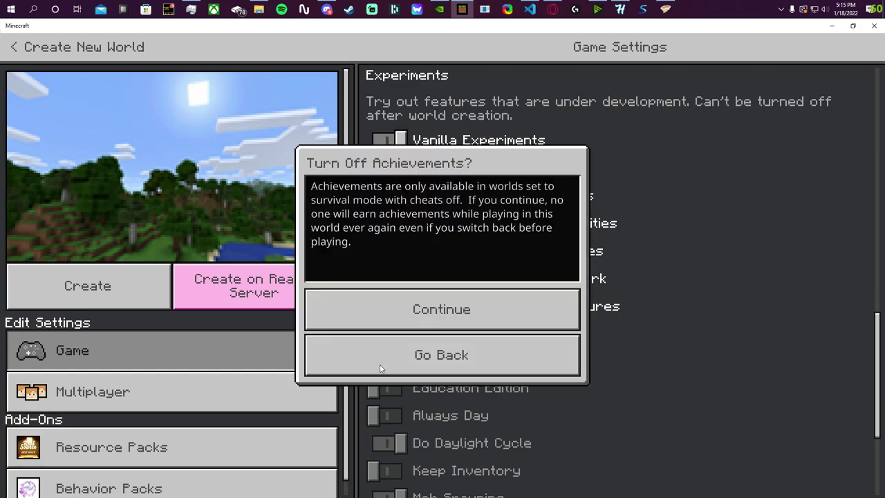
Create the world with cheats activated and achievements turned off, and save and quit it once it has loaded.
click(414, 308)
scroll(506, 338, down, 2)
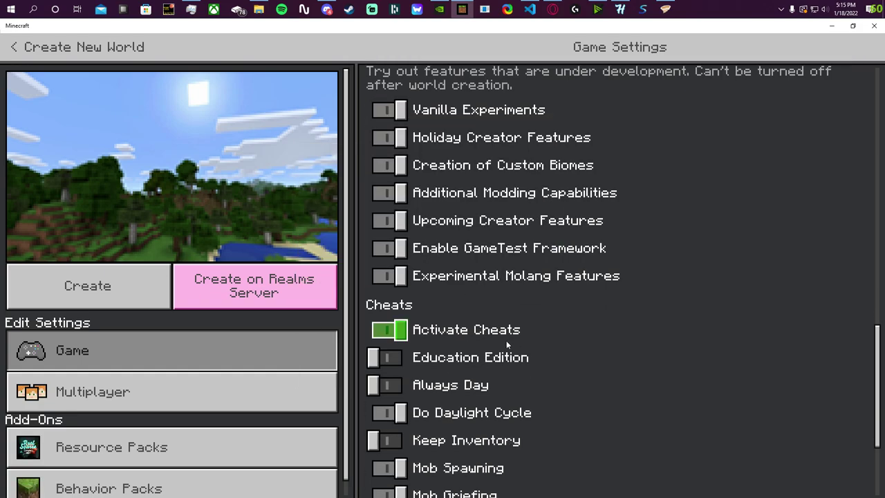
click(115, 284)
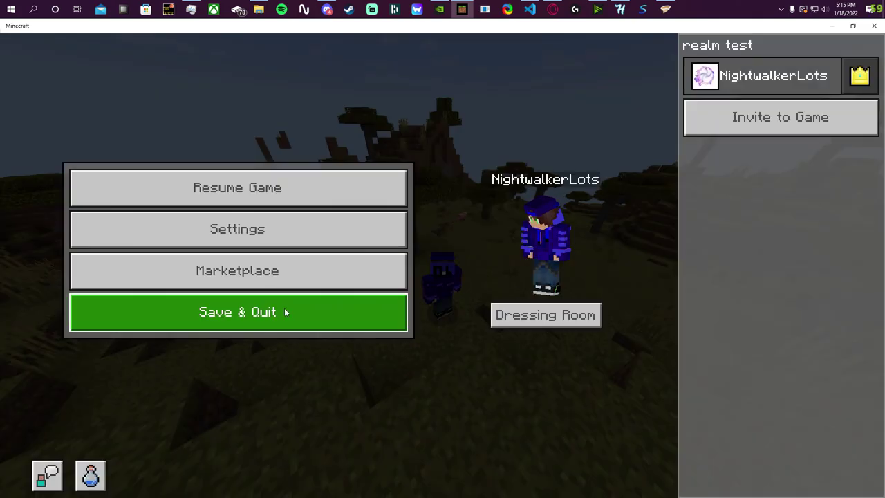
click(229, 316)
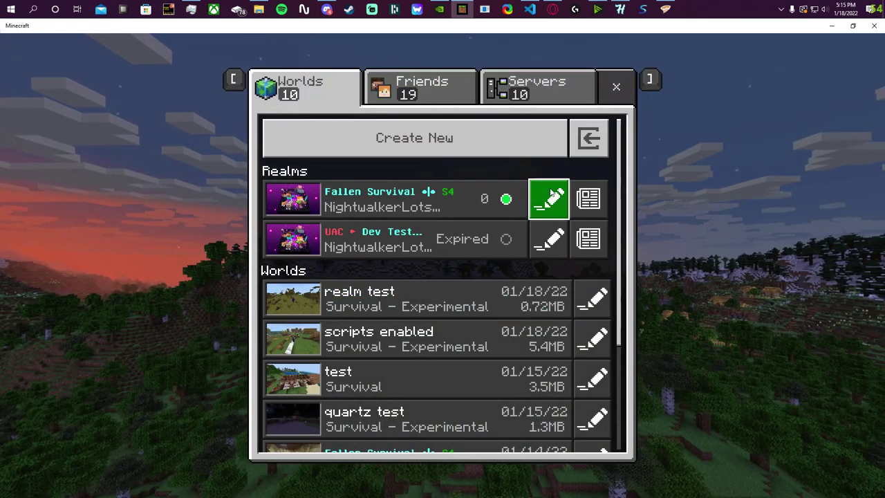
Replace My World on the Fallen Survival S4 realm with the local realm test world and return to the realm's world slots.
click(551, 199)
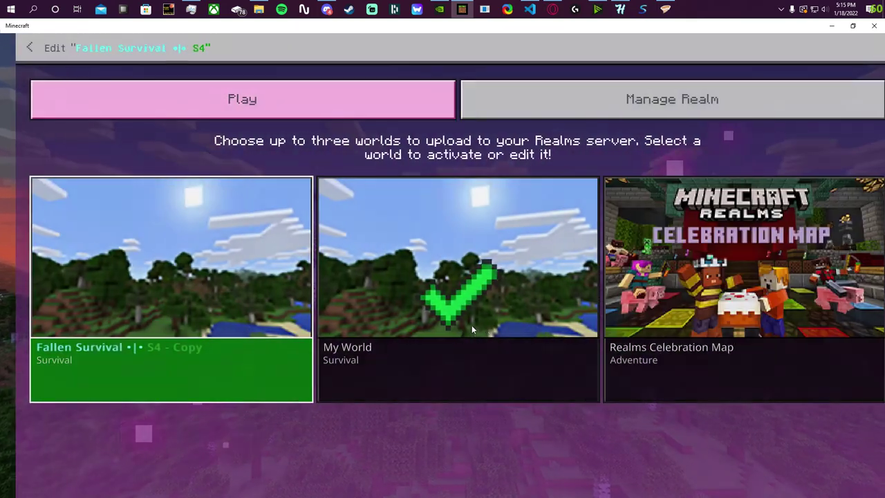
click(471, 330)
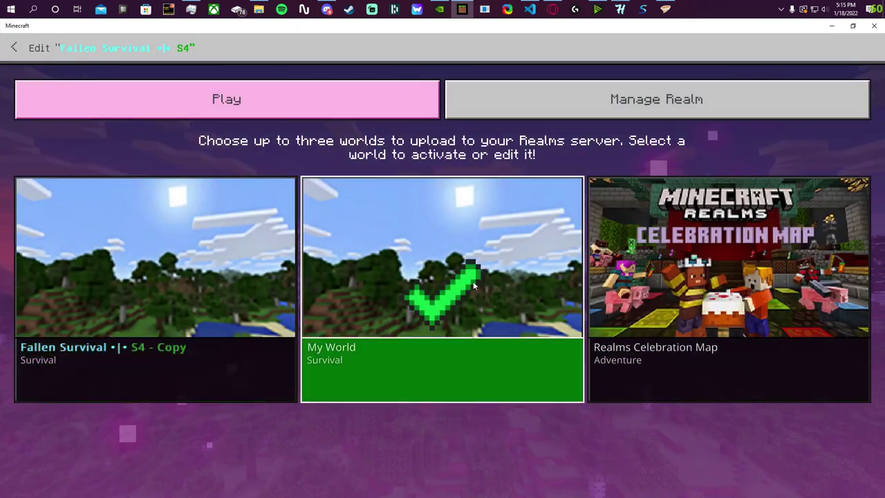
mouse_move(439, 206)
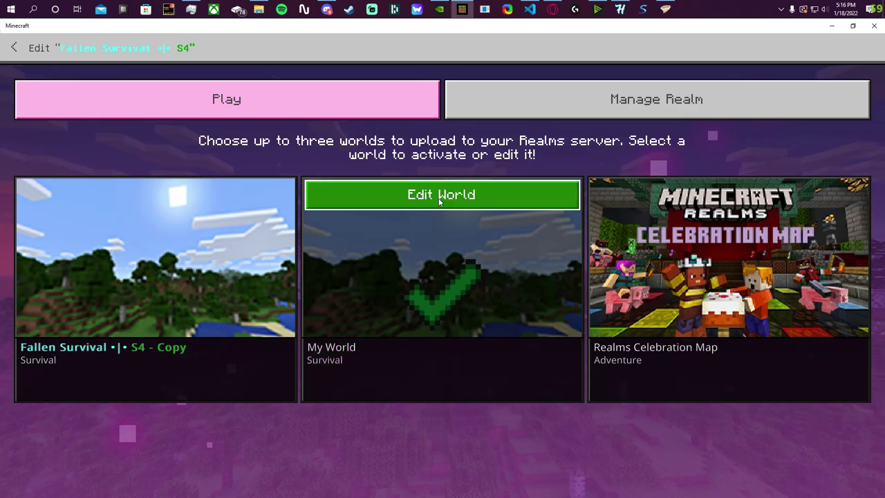
click(439, 196)
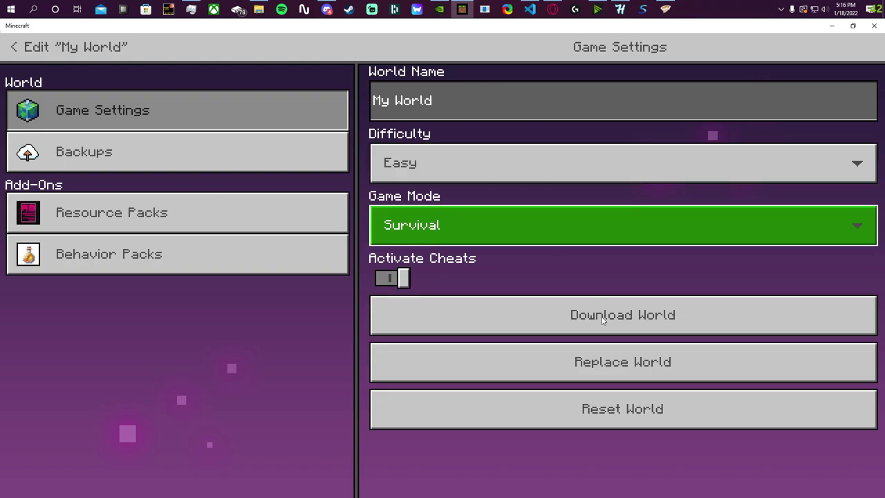
click(589, 364)
click(511, 304)
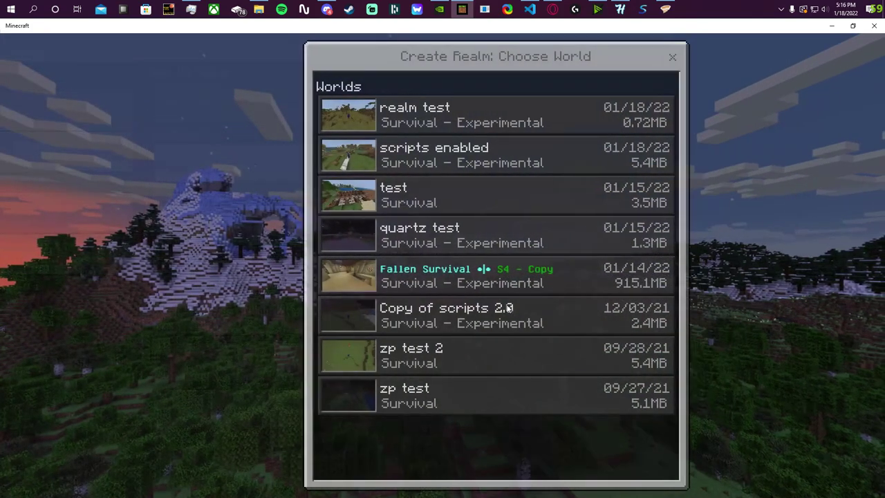
click(345, 110)
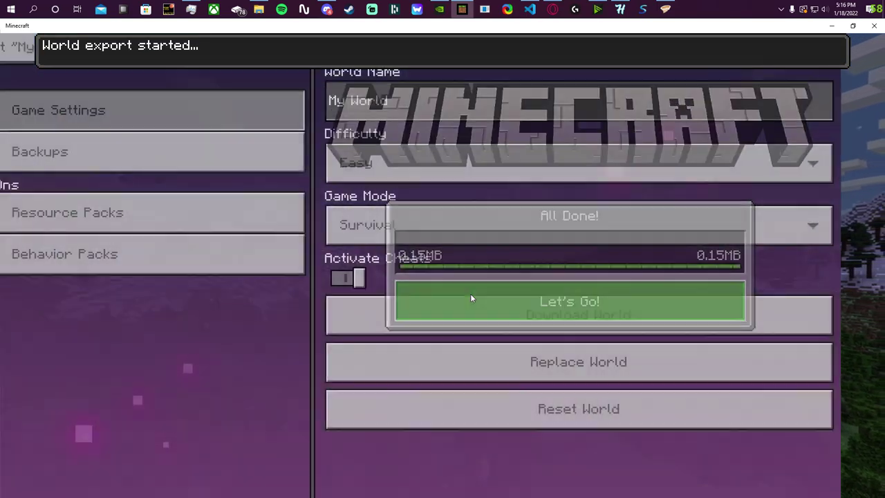
click(470, 298)
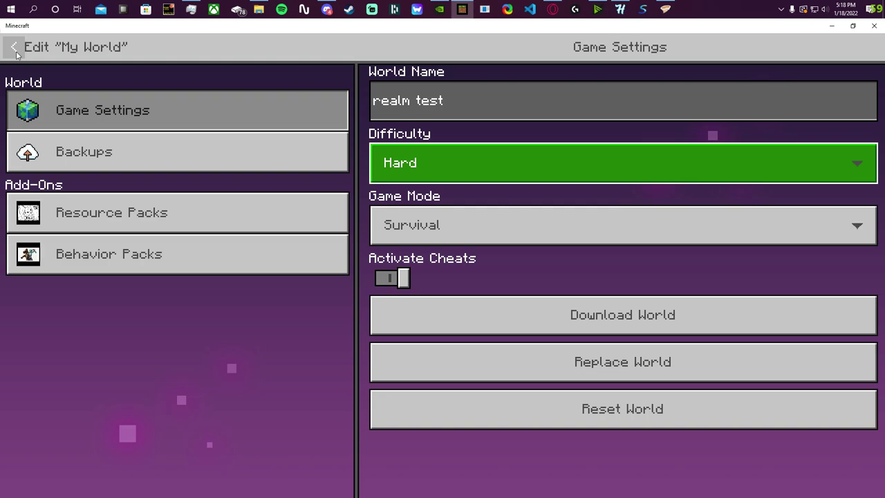
click(14, 47)
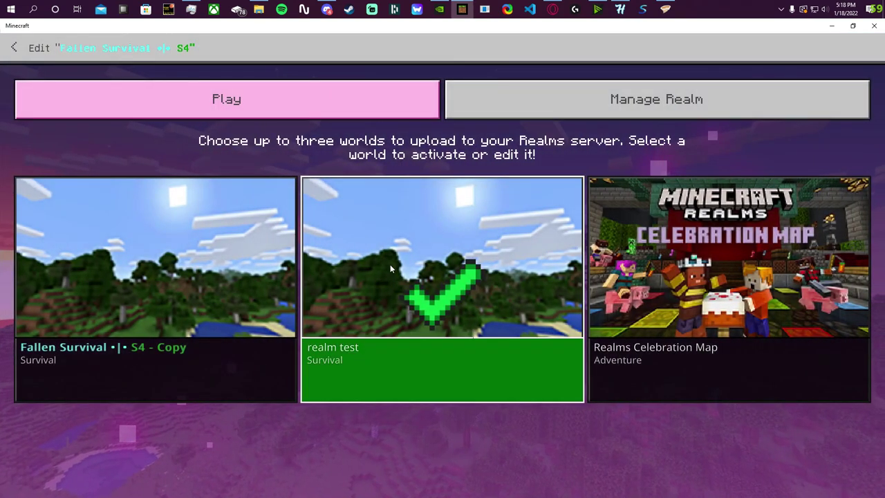
Import the 2.4 dev .mcpack file from the UAC-Public folder into Minecraft.
click(259, 9)
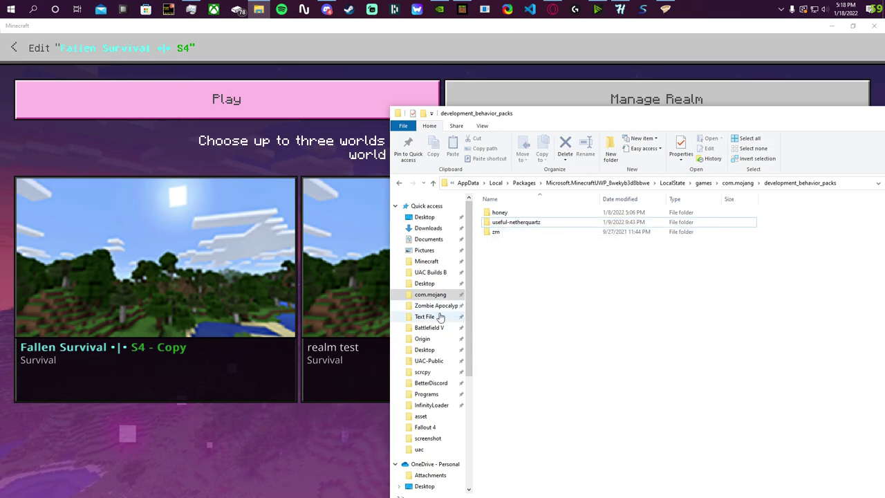
click(430, 360)
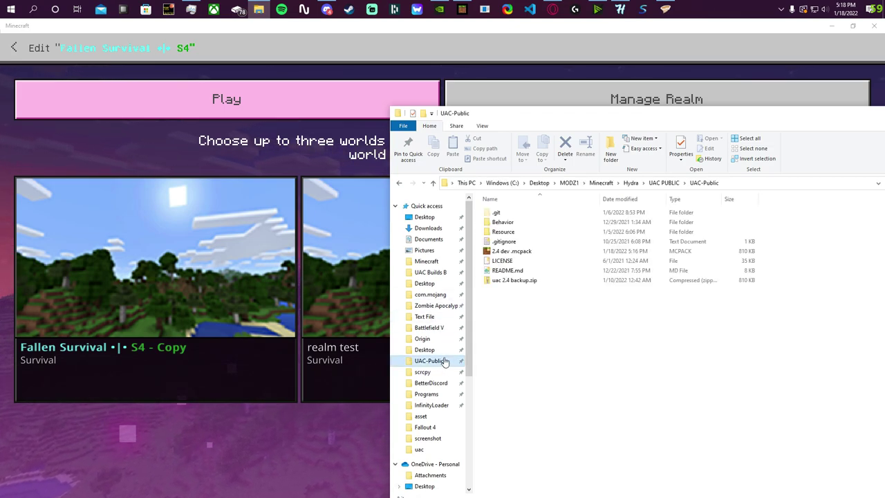
double_click(523, 251)
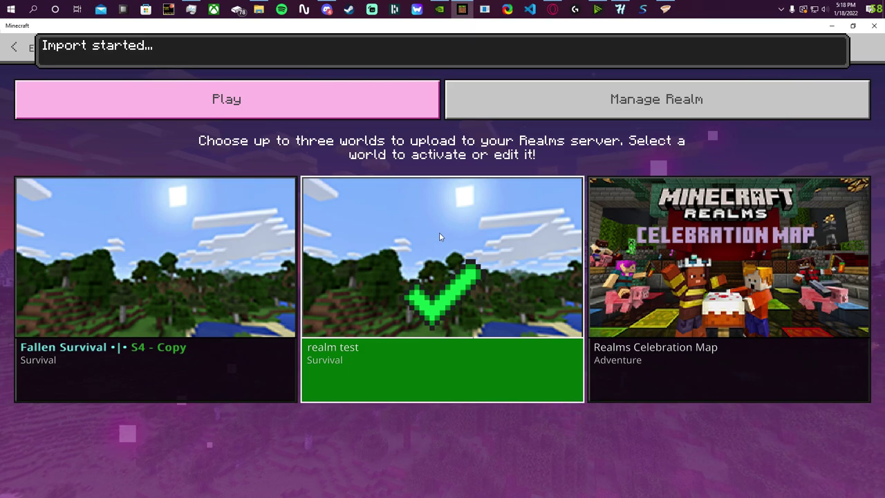
Activate the Unity Anticheat DEV [2.4] behavior pack on the realm test world, review the active packs, and return to the world slots.
click(435, 221)
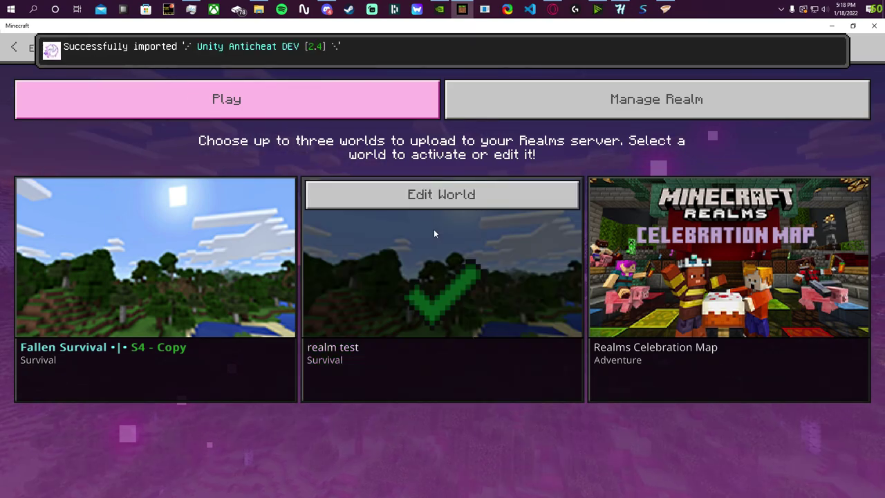
click(436, 195)
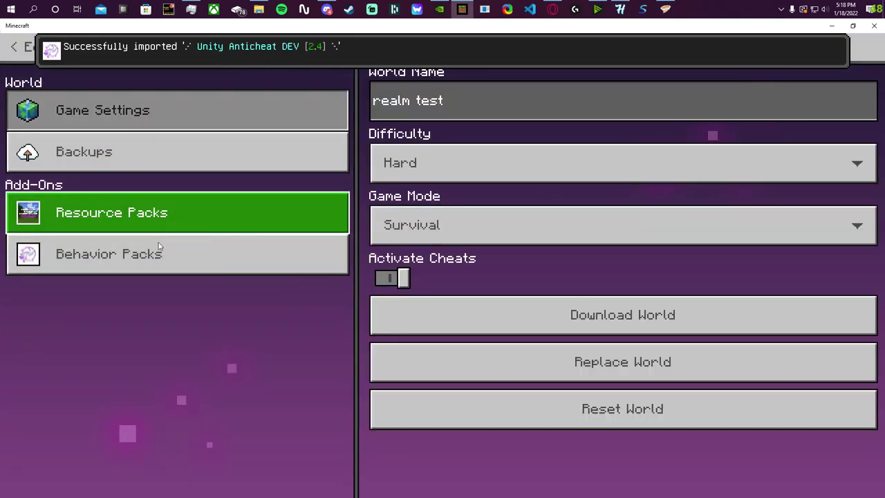
click(158, 247)
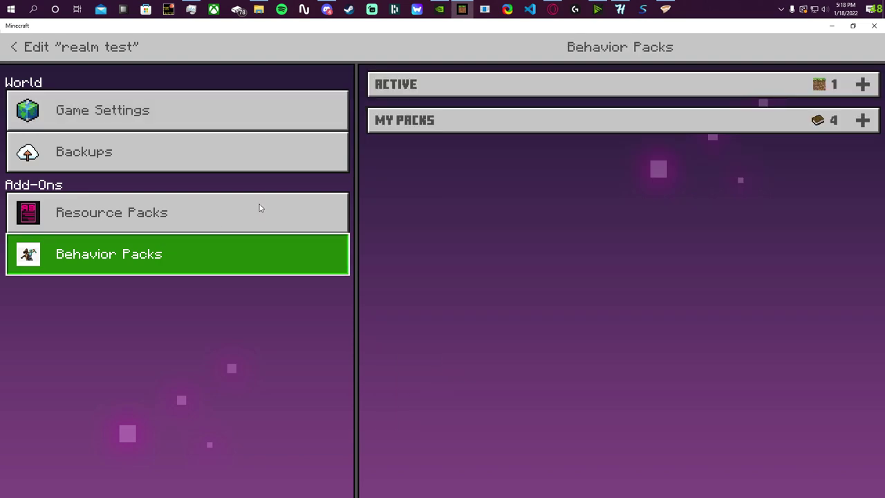
click(622, 120)
click(649, 154)
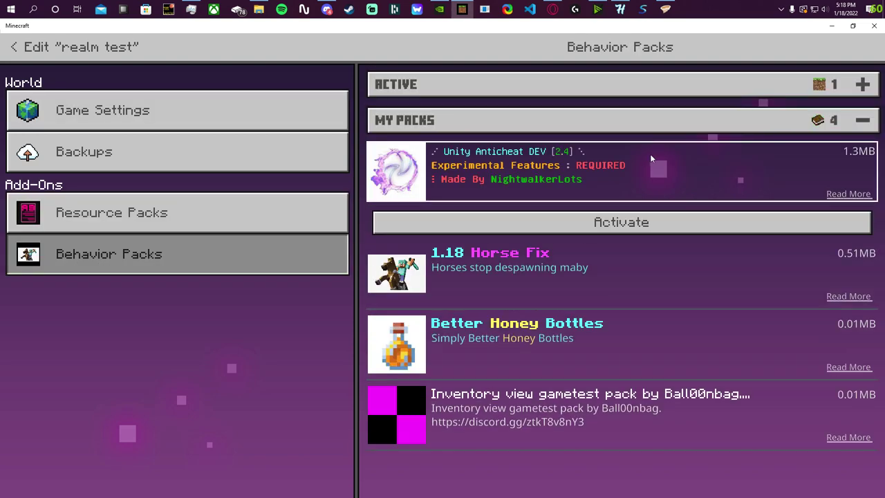
click(650, 221)
click(517, 299)
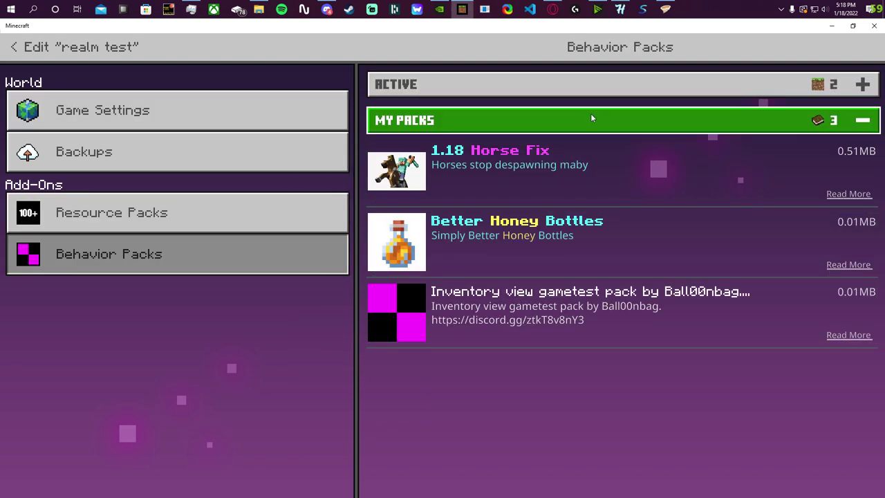
click(591, 115)
click(596, 82)
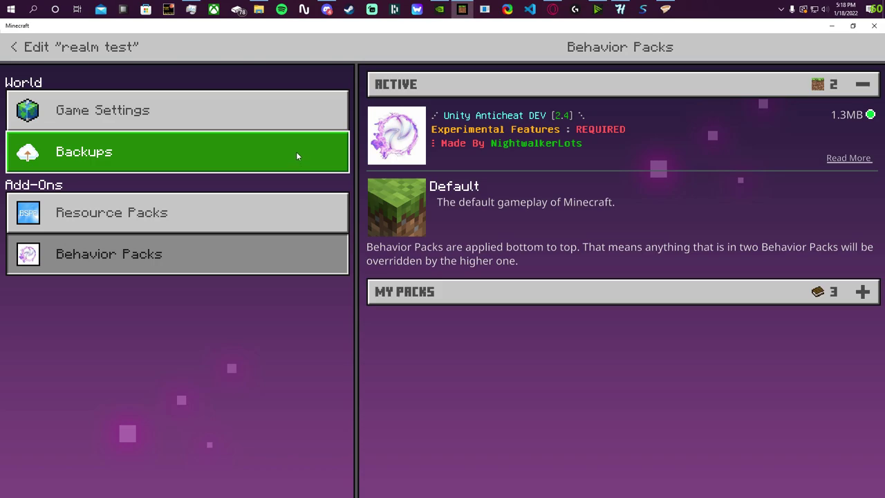
click(14, 47)
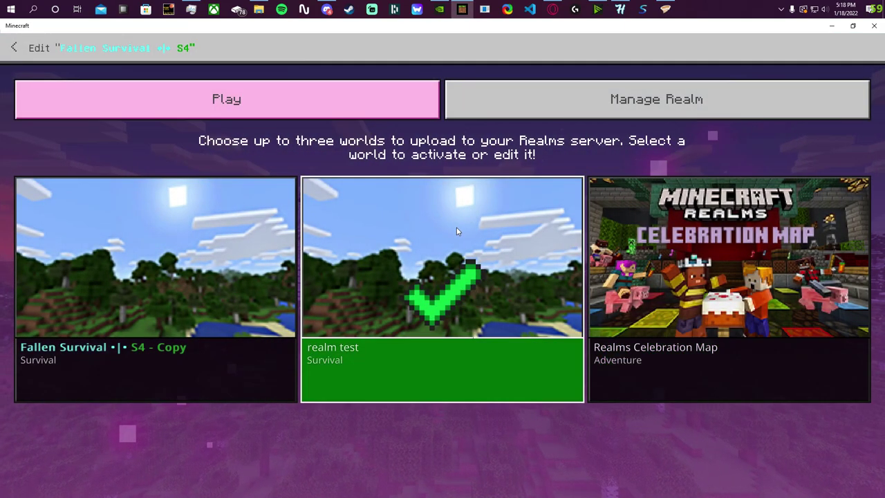
Play the Fallen Survival S4 realm, walk around the loaded world, and check the realm's name in the pause screen.
click(236, 99)
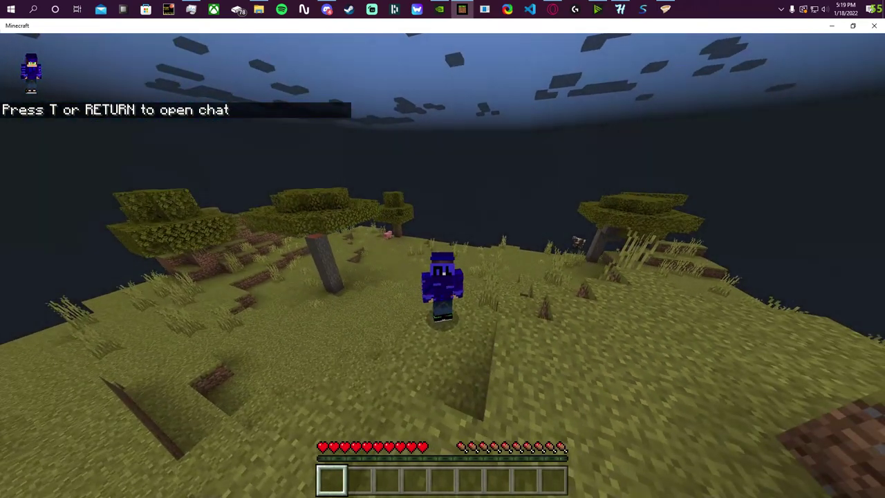
key(w)
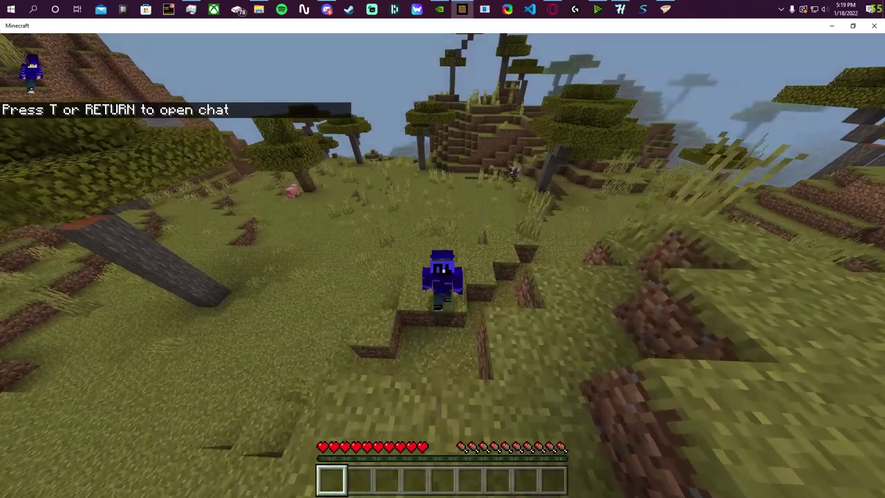
key(w)
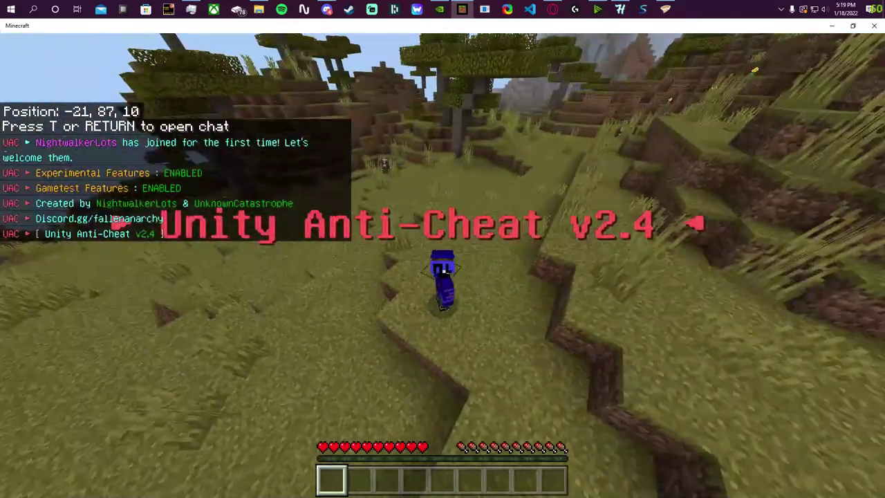
key(Escape)
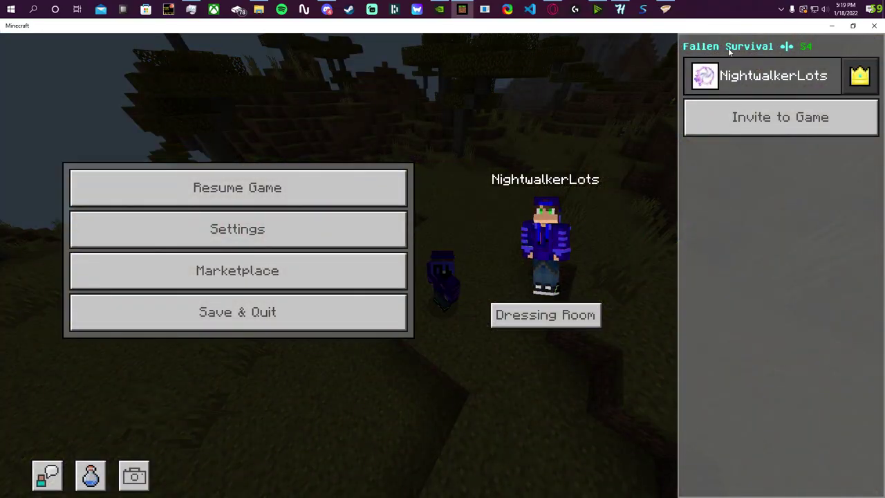
key(Escape)
key(w)
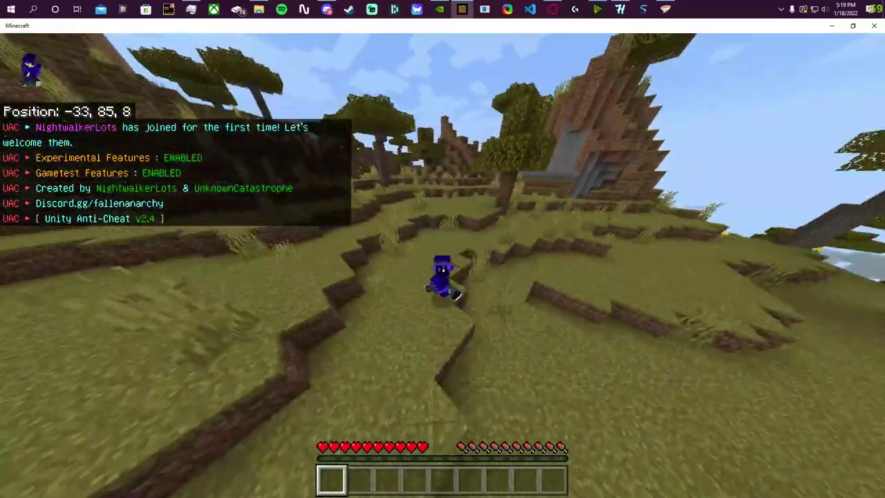
Look up the available anti-cheat events by entering /event entity @s uac in chat, and leave without running the command.
key(t)
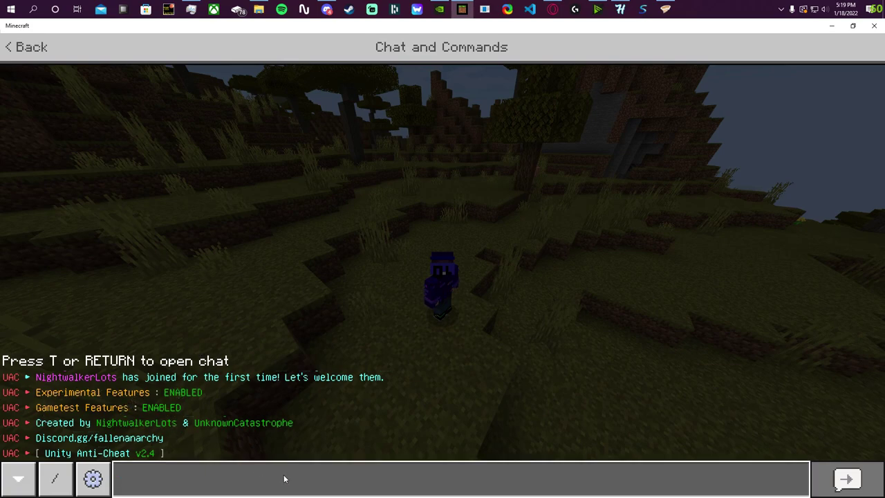
text(/g)
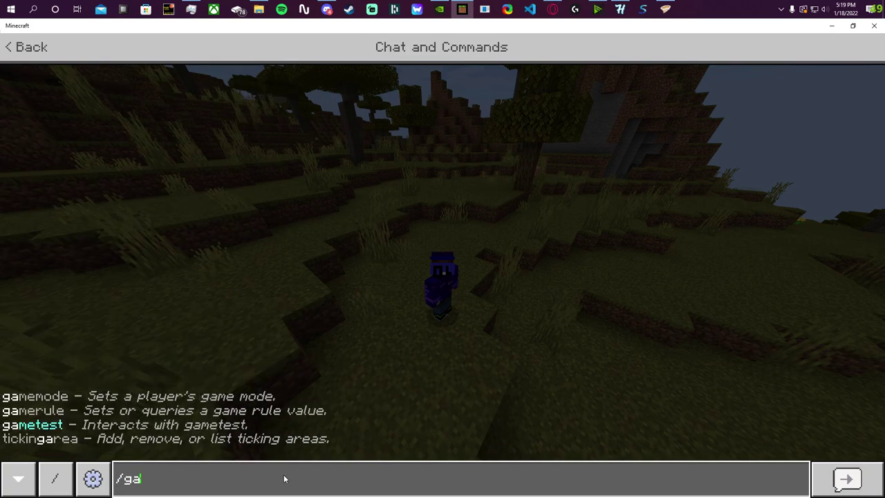
text(a)
key(BackSpace)
key(BackSpace)
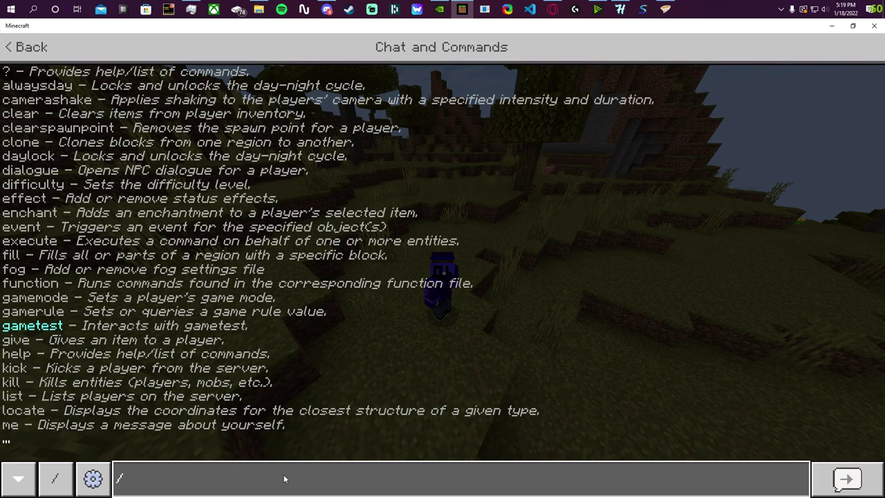
text(event)
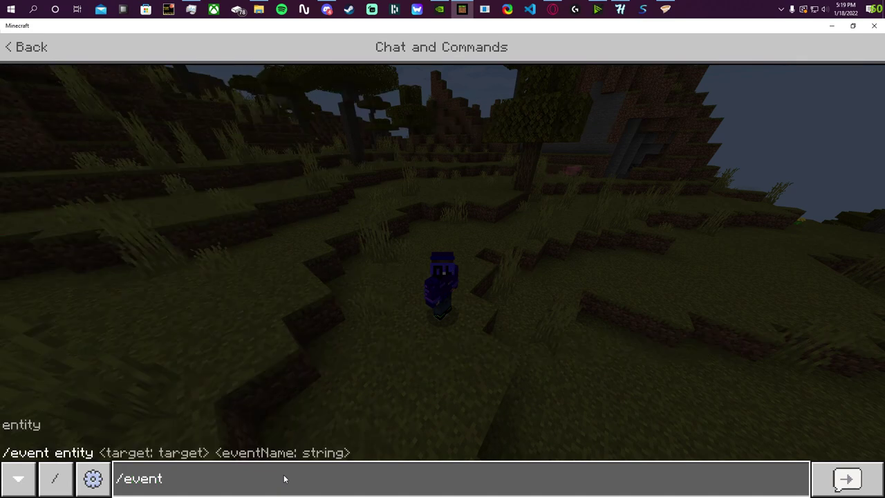
text( uac)
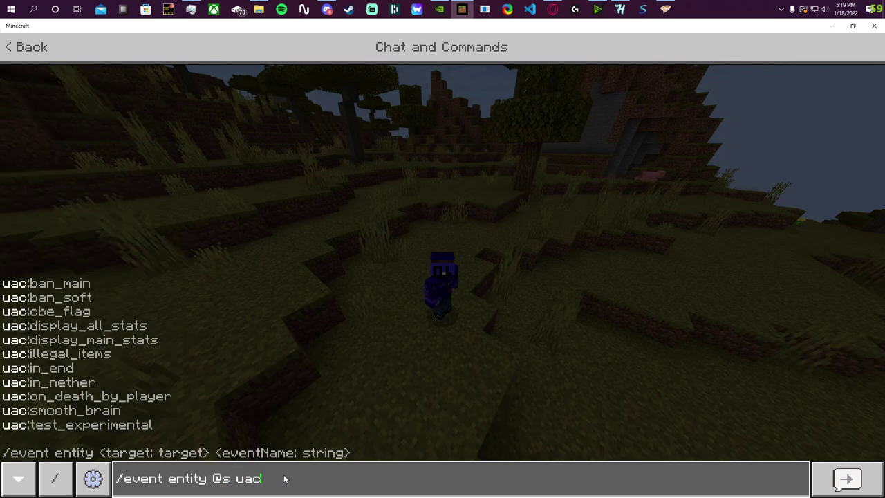
key(Escape)
key(w)
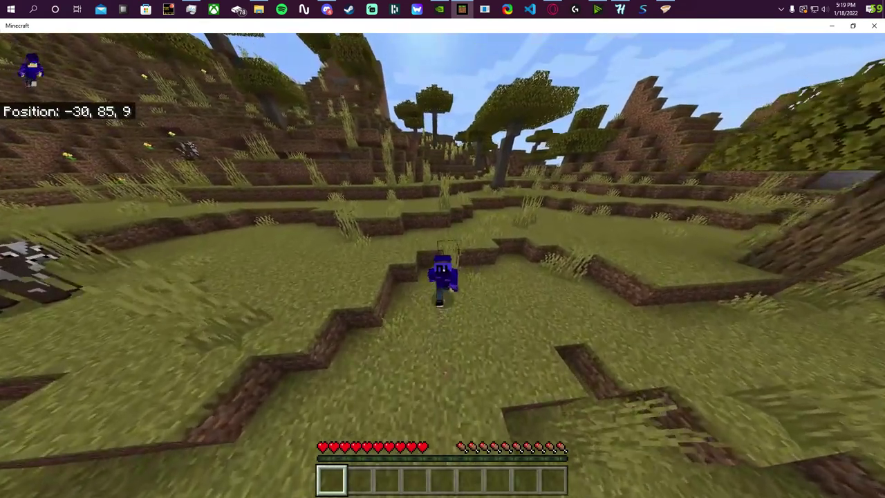
key(w)
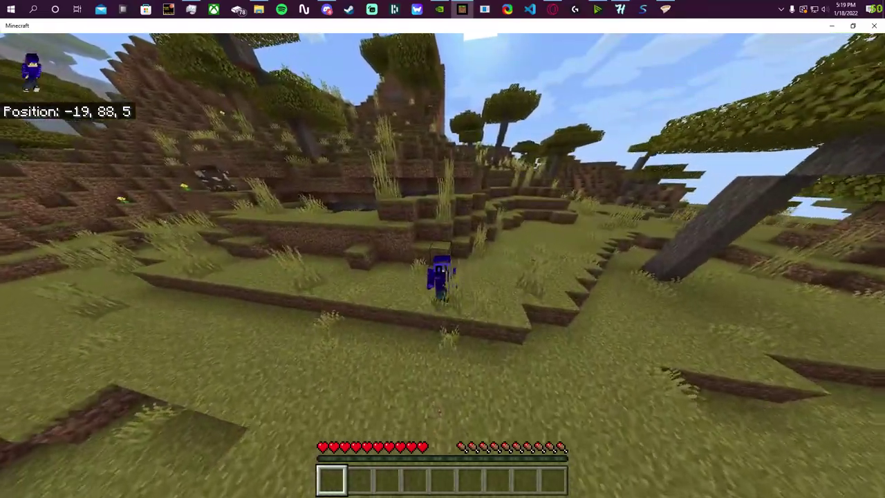
key(w)
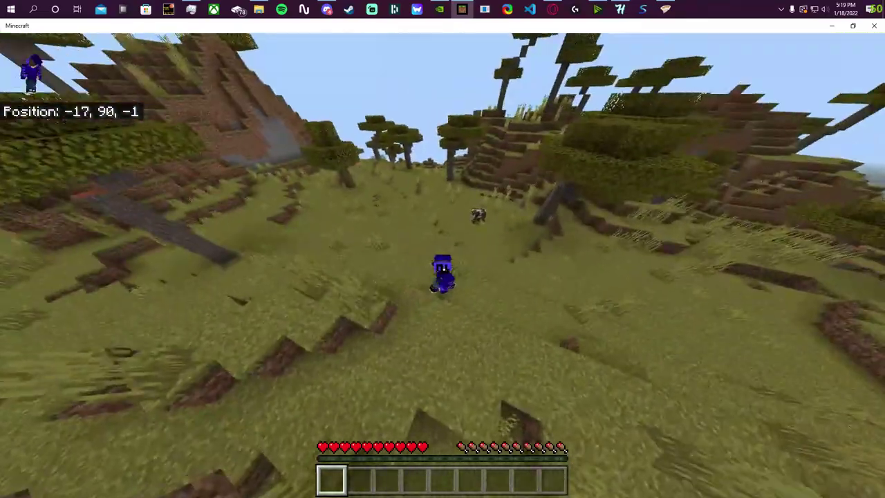